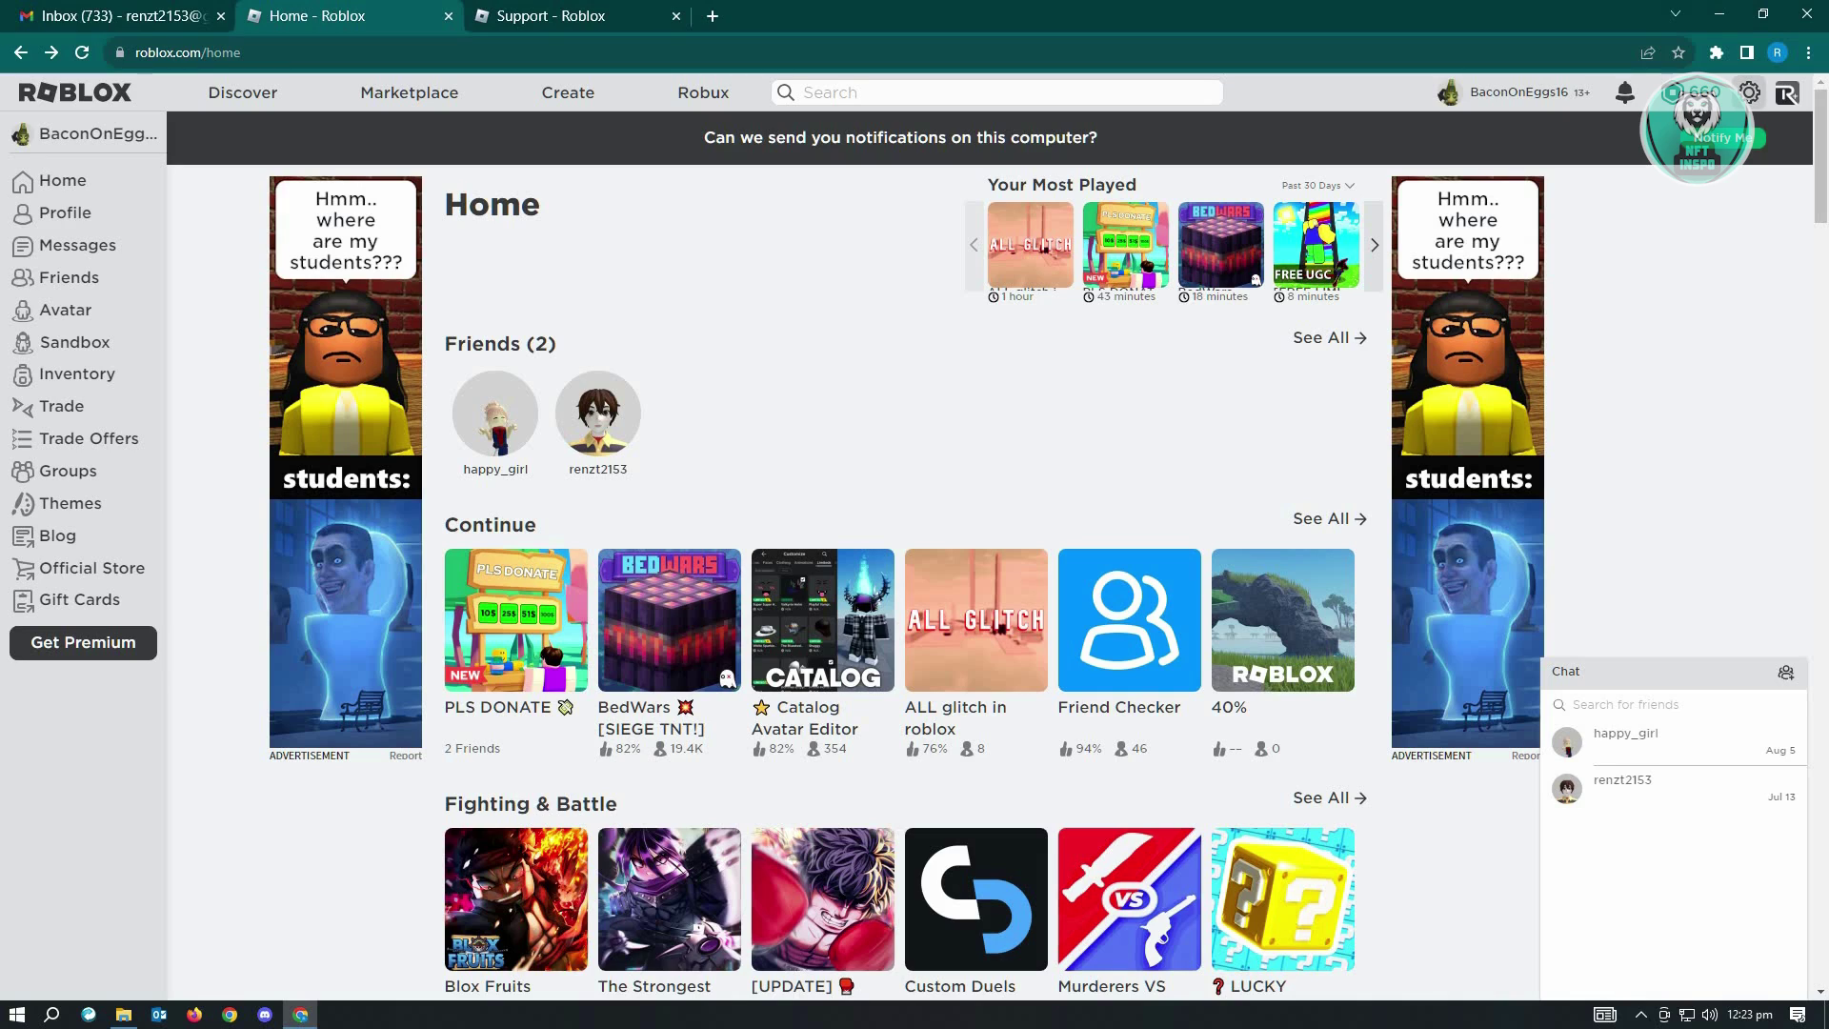
Confirm the Roblox Settings page shows the email address as Verified, then switch to Gmail.
left_click(1750, 92)
left_click(1705, 136)
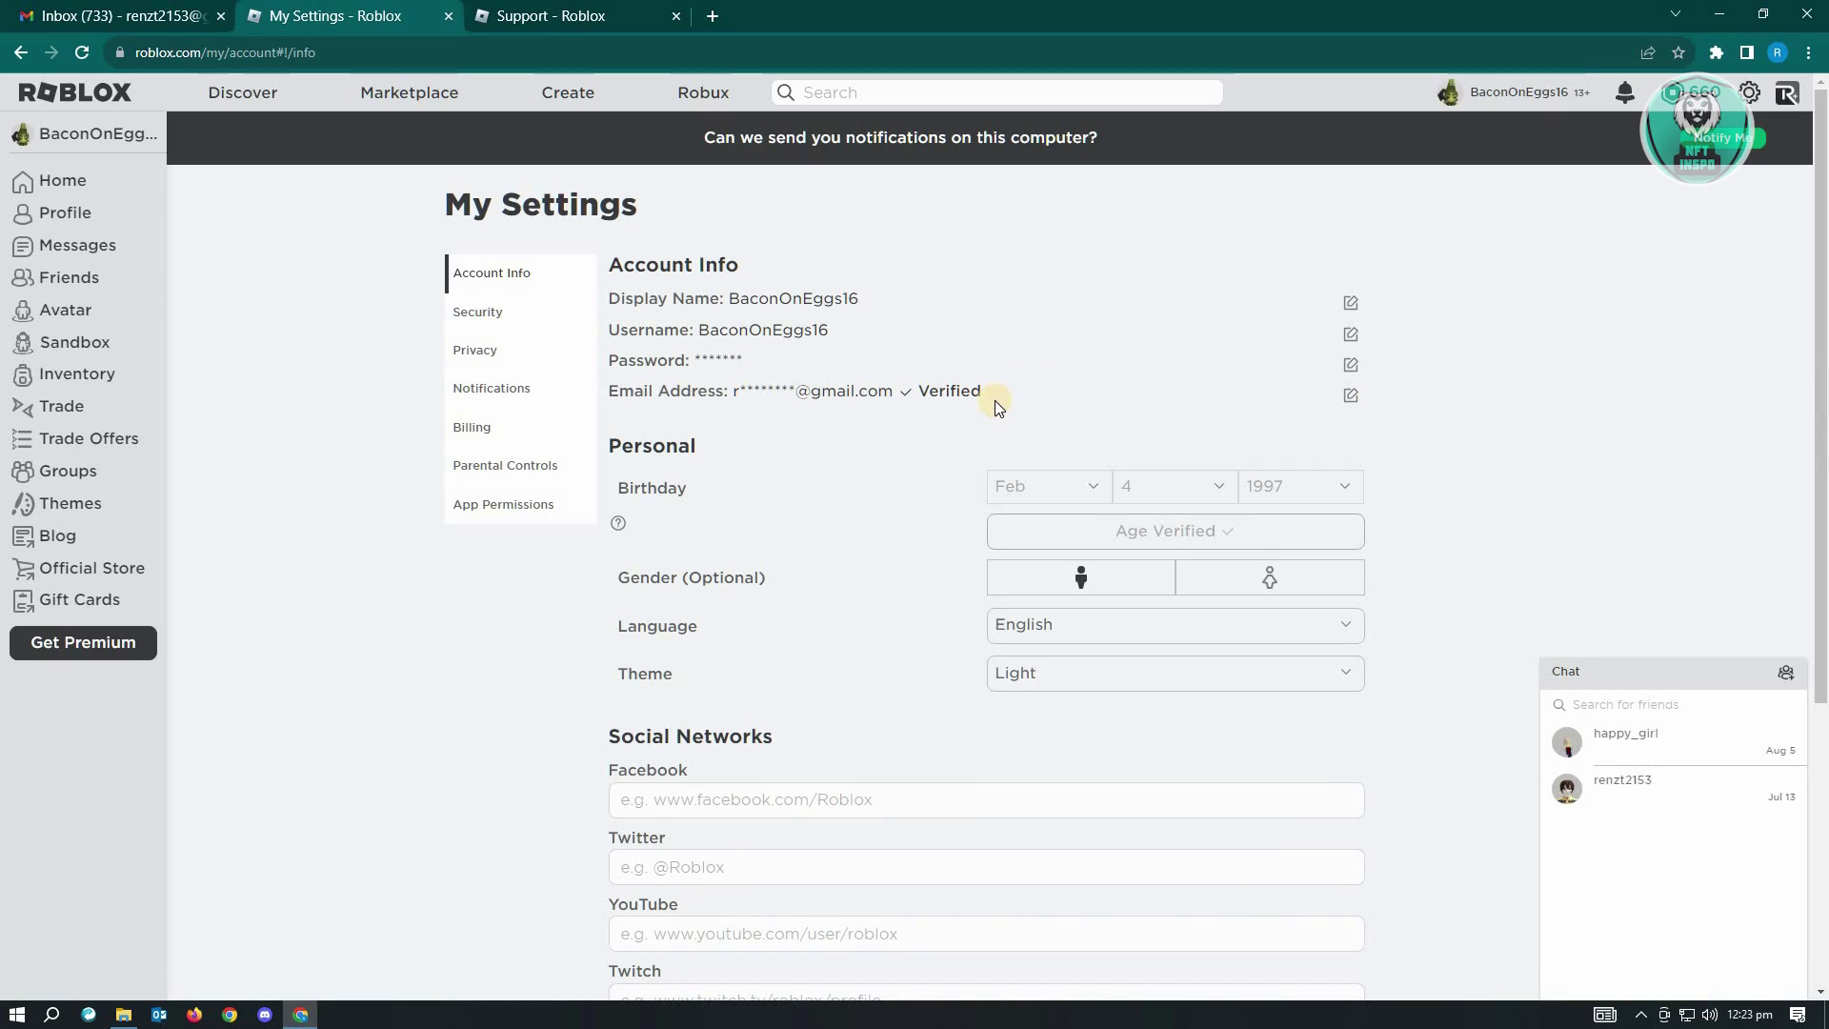
double_click(915, 393)
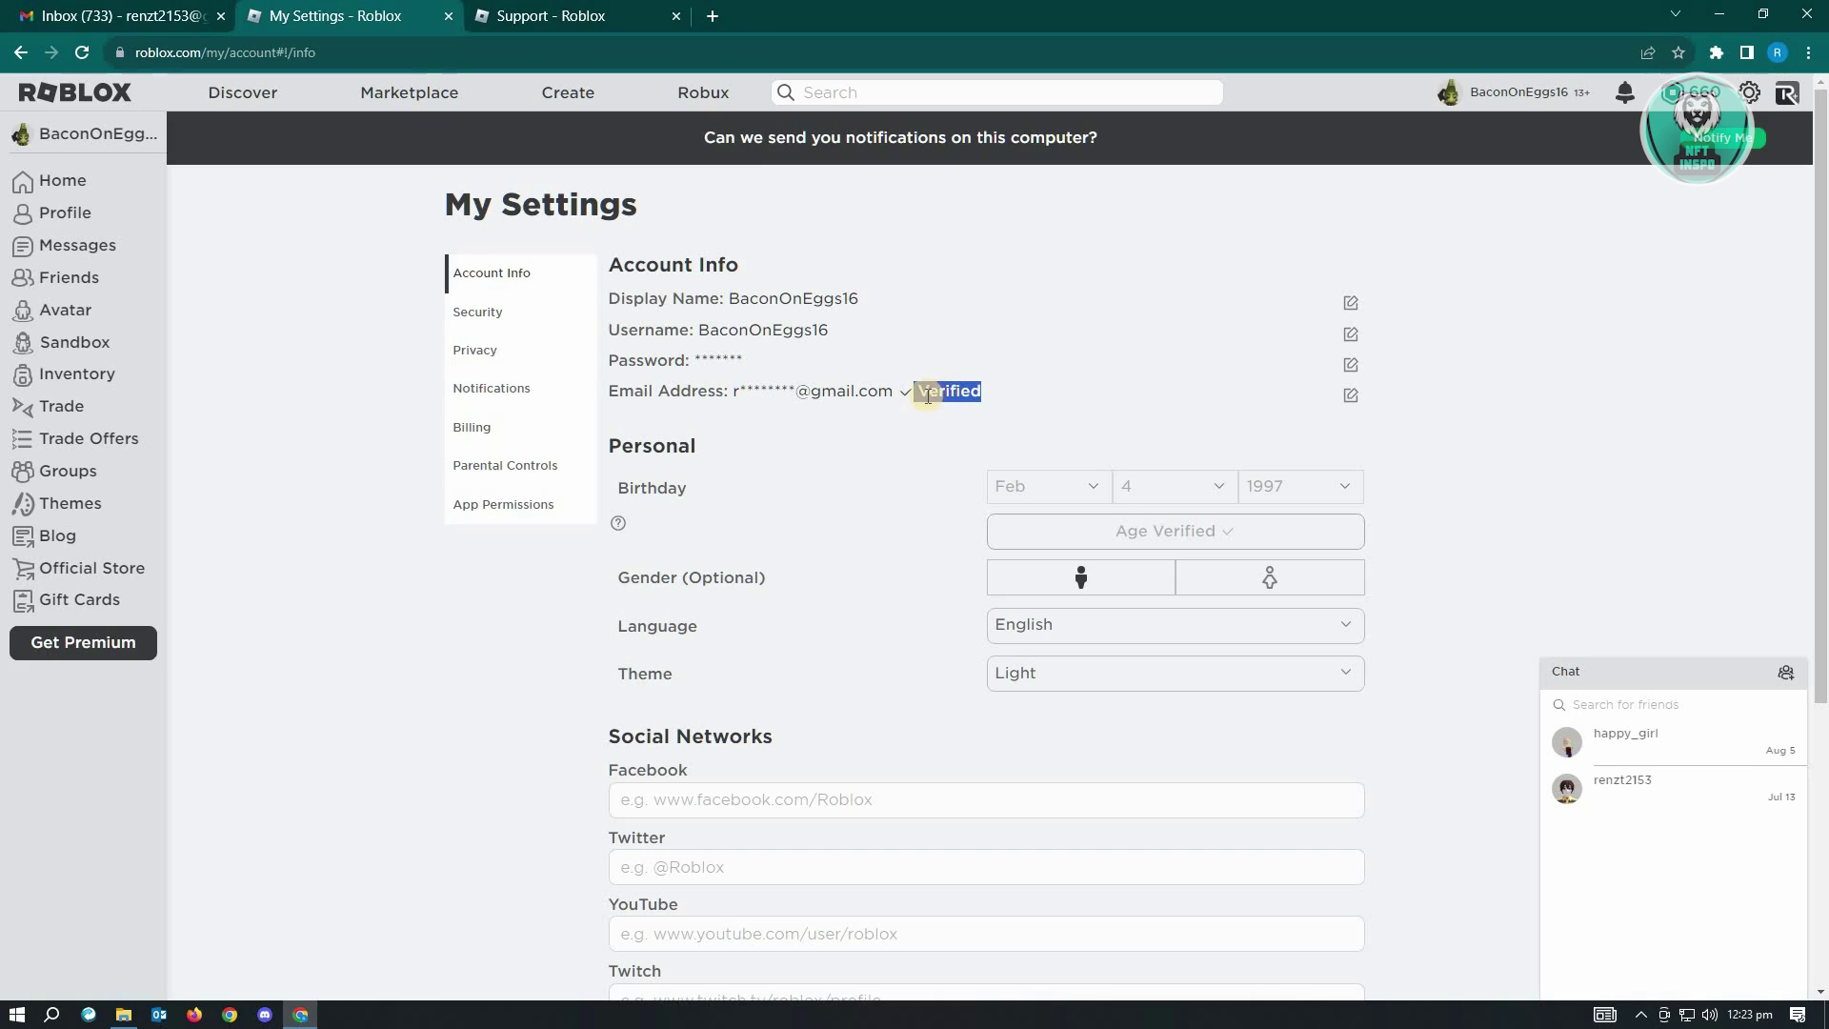
left_click(953, 391)
left_click(101, 8)
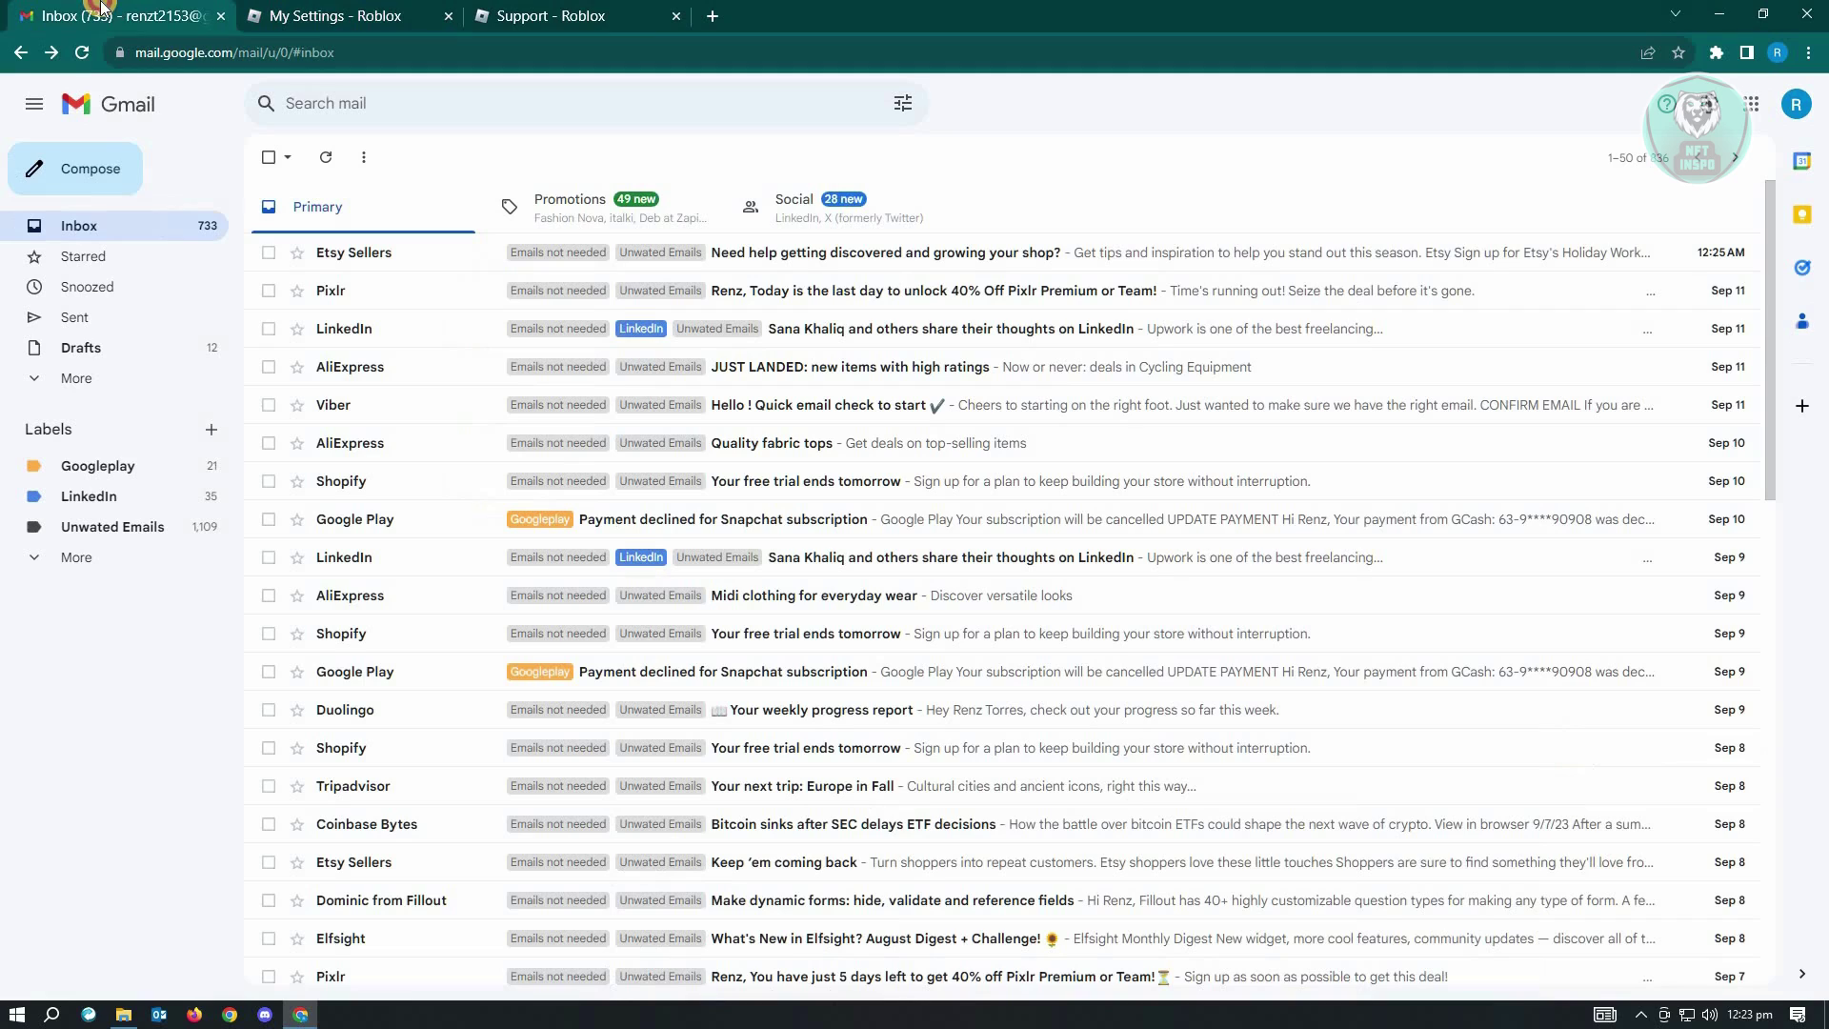
Search Gmail for 'rovlox' and open the Roblox Email Verification message from the results.
left_click(444, 104)
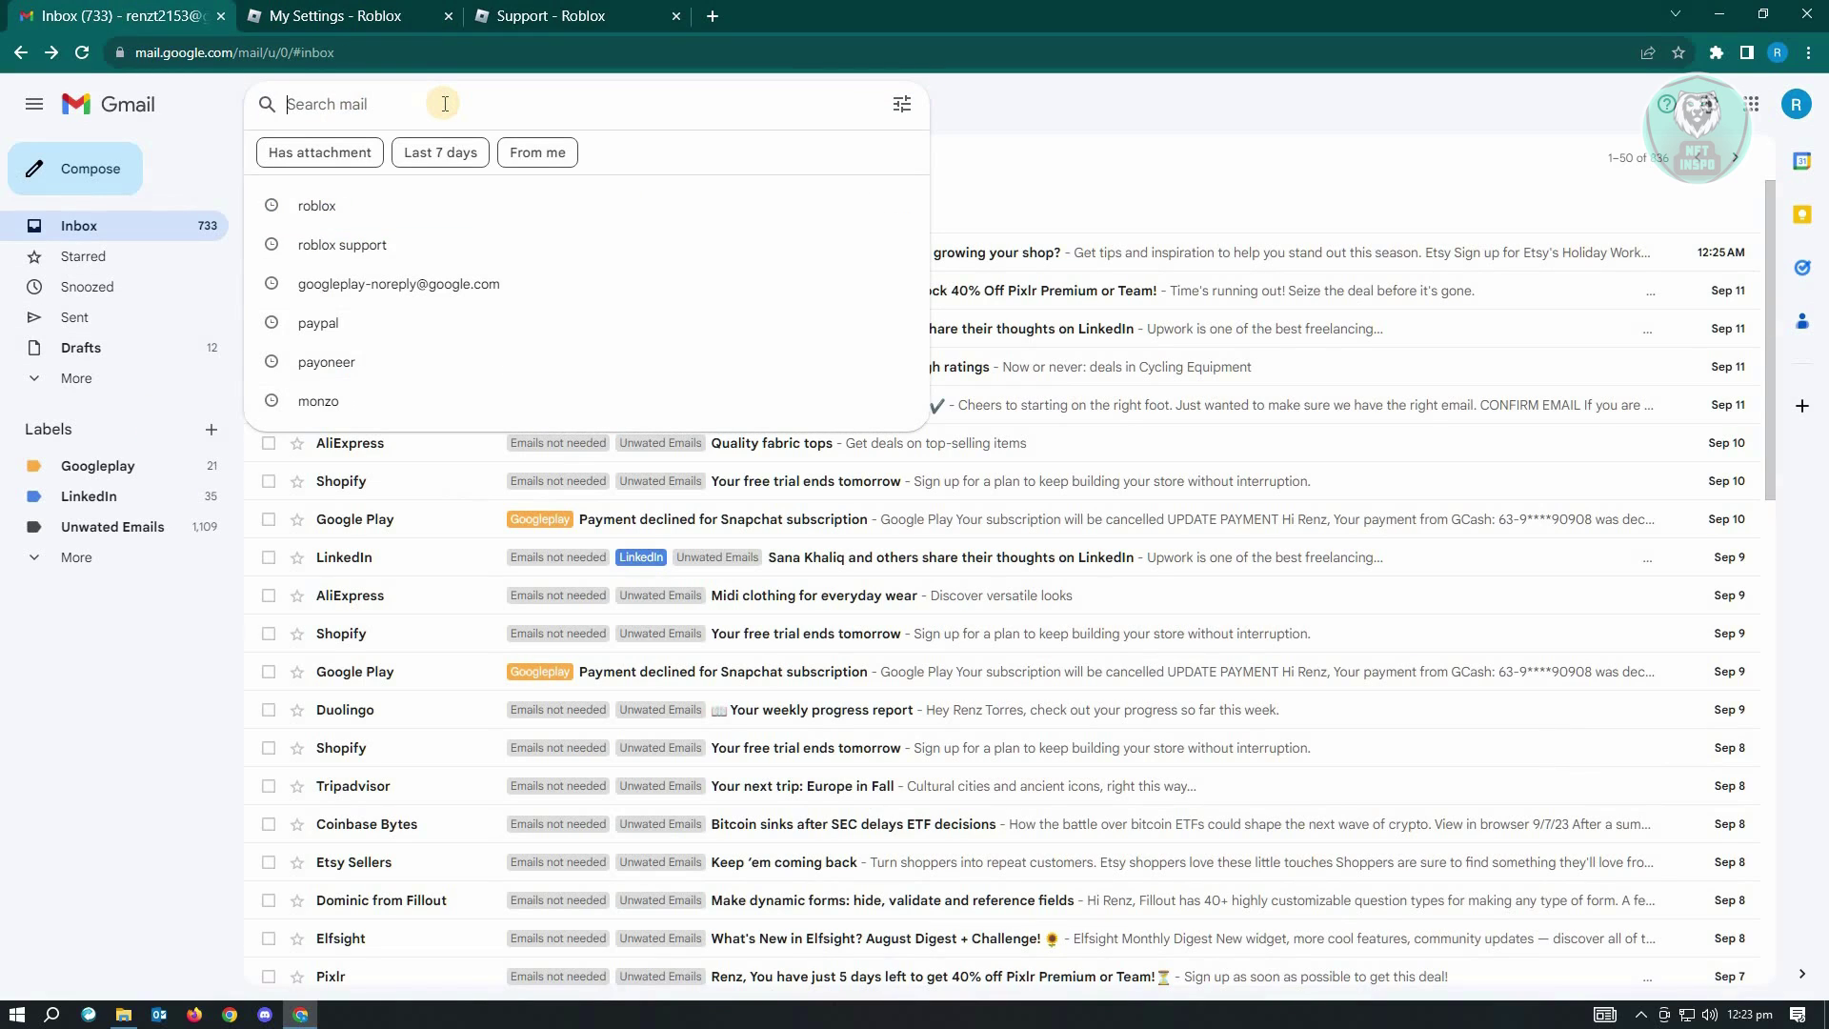
type("rov")
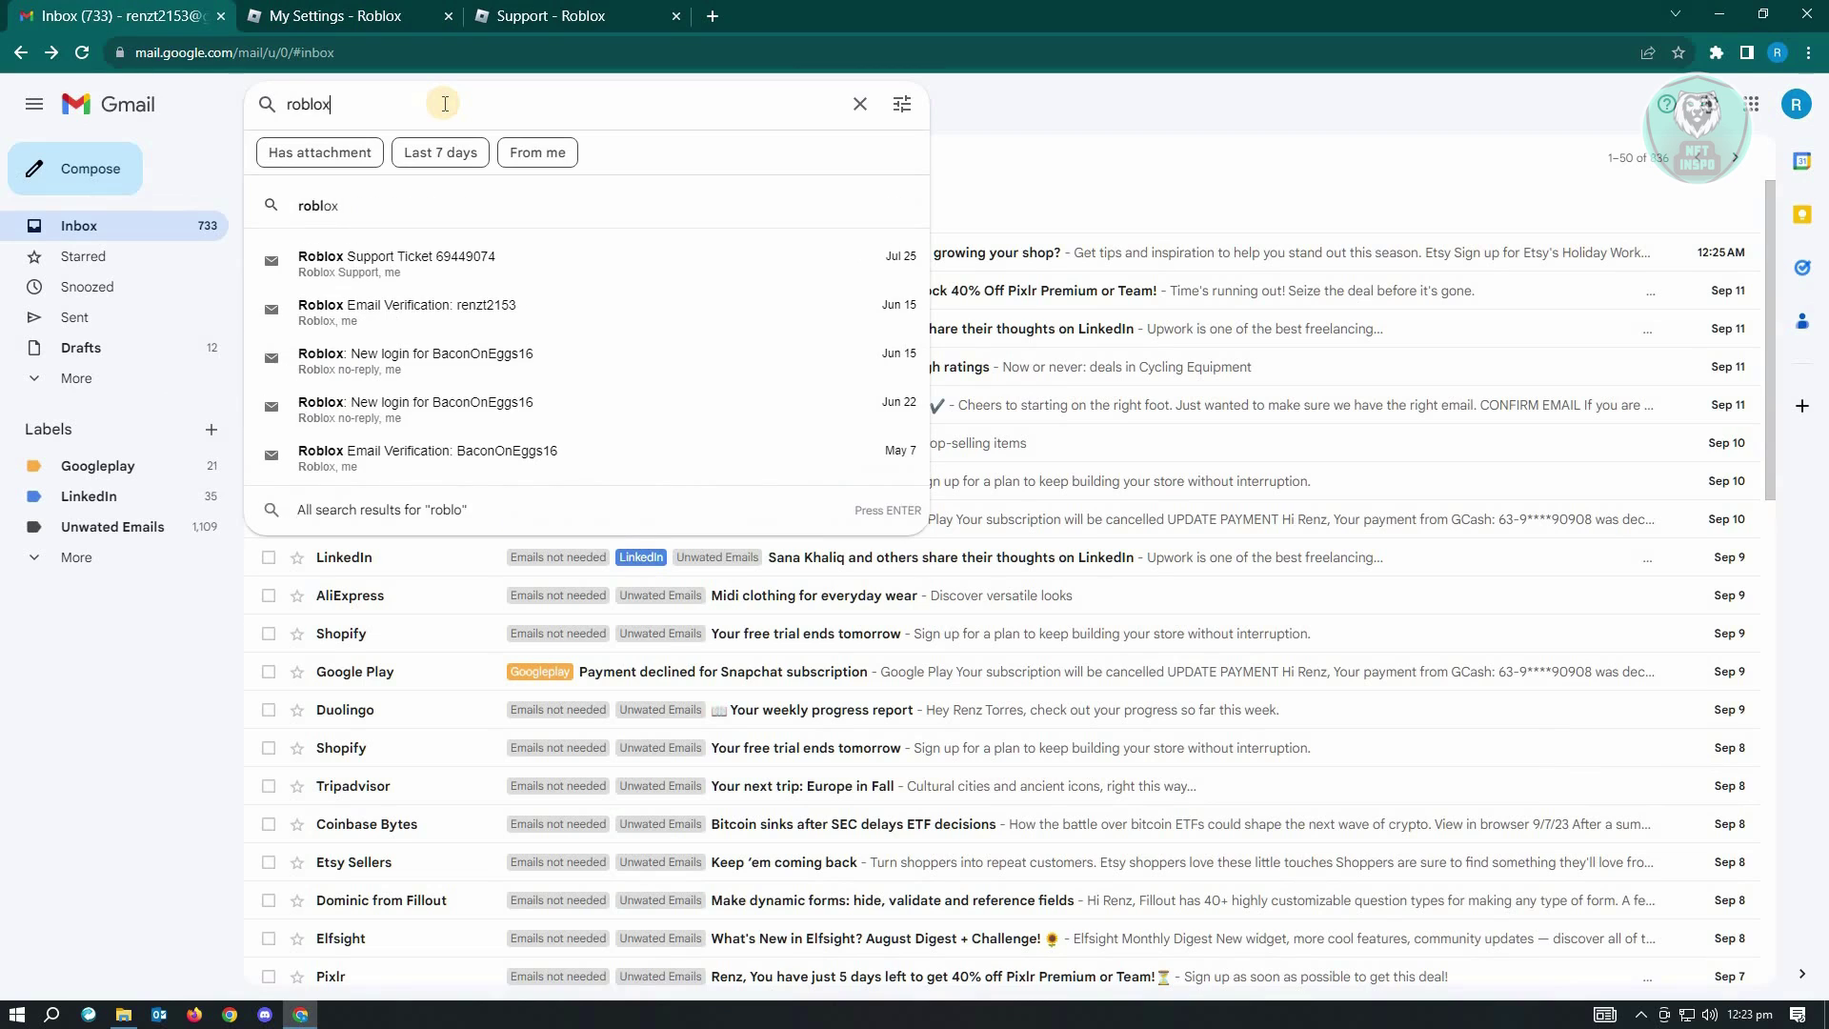
type("lox")
key("Return")
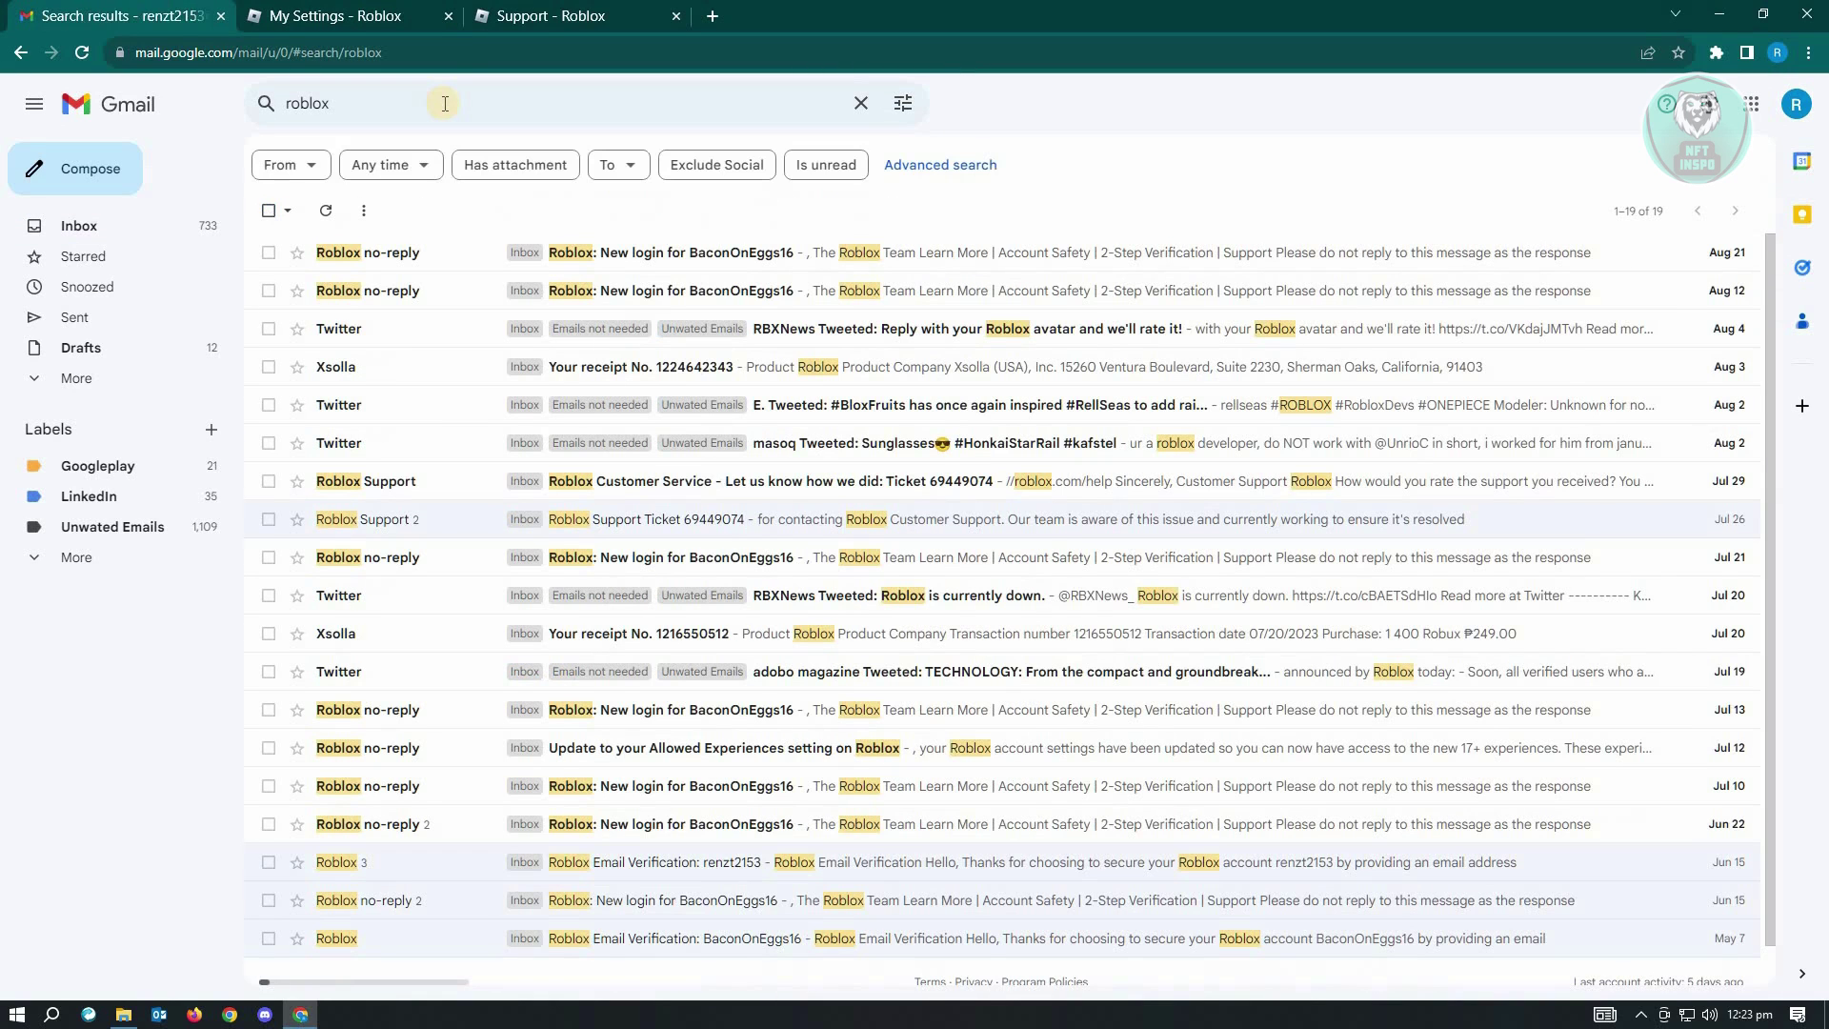
left_click(422, 867)
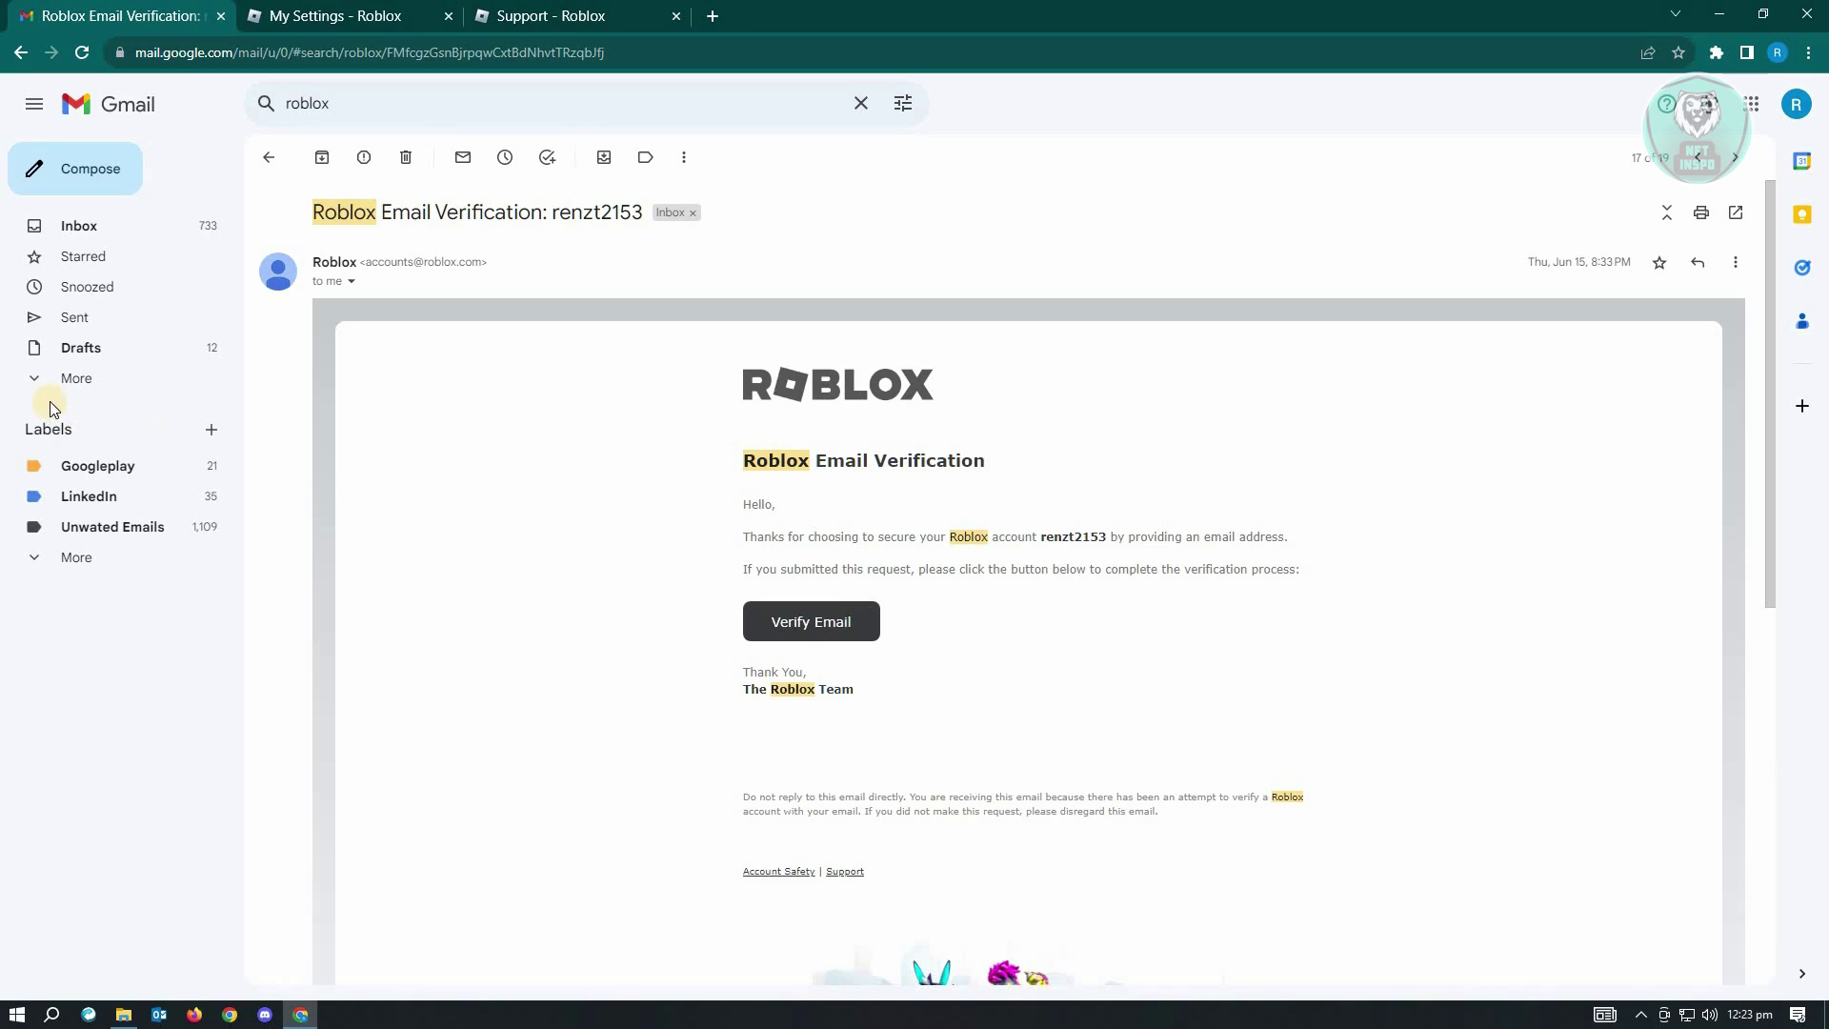
Check the Gmail Spam folder under More, then go back to the Inbox.
left_click(75, 381)
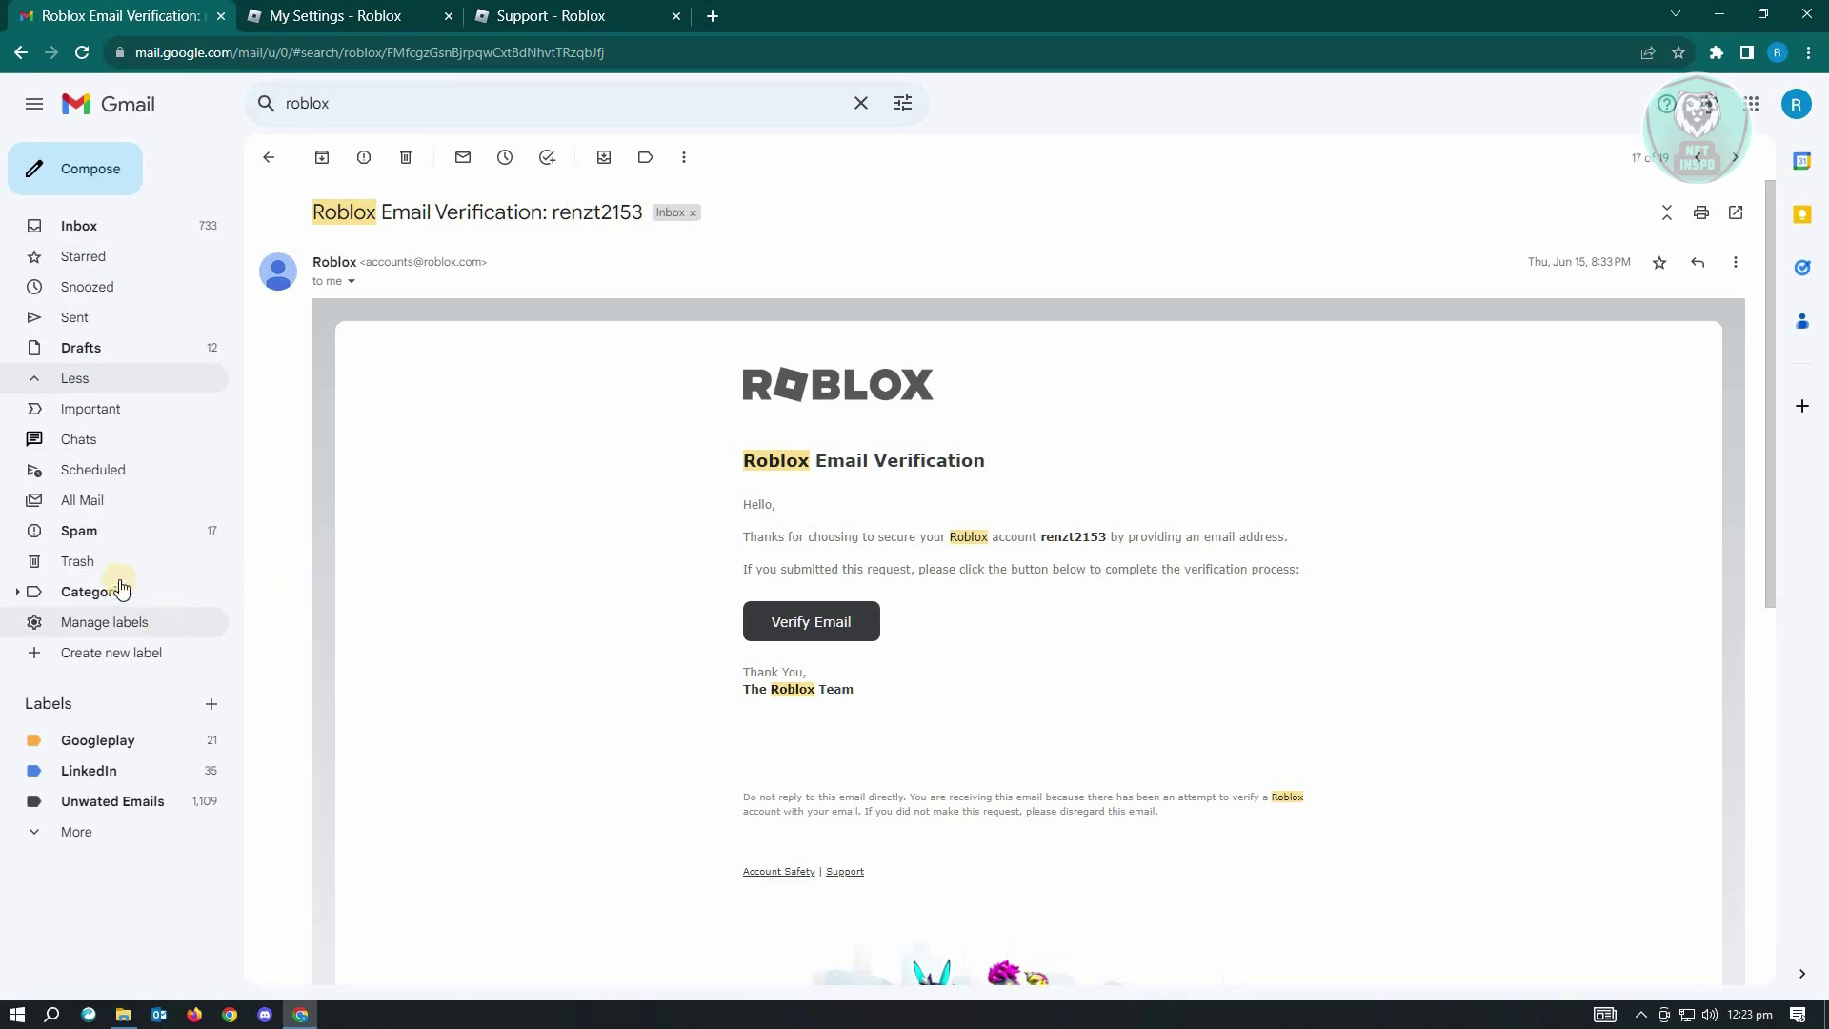
left_click(88, 531)
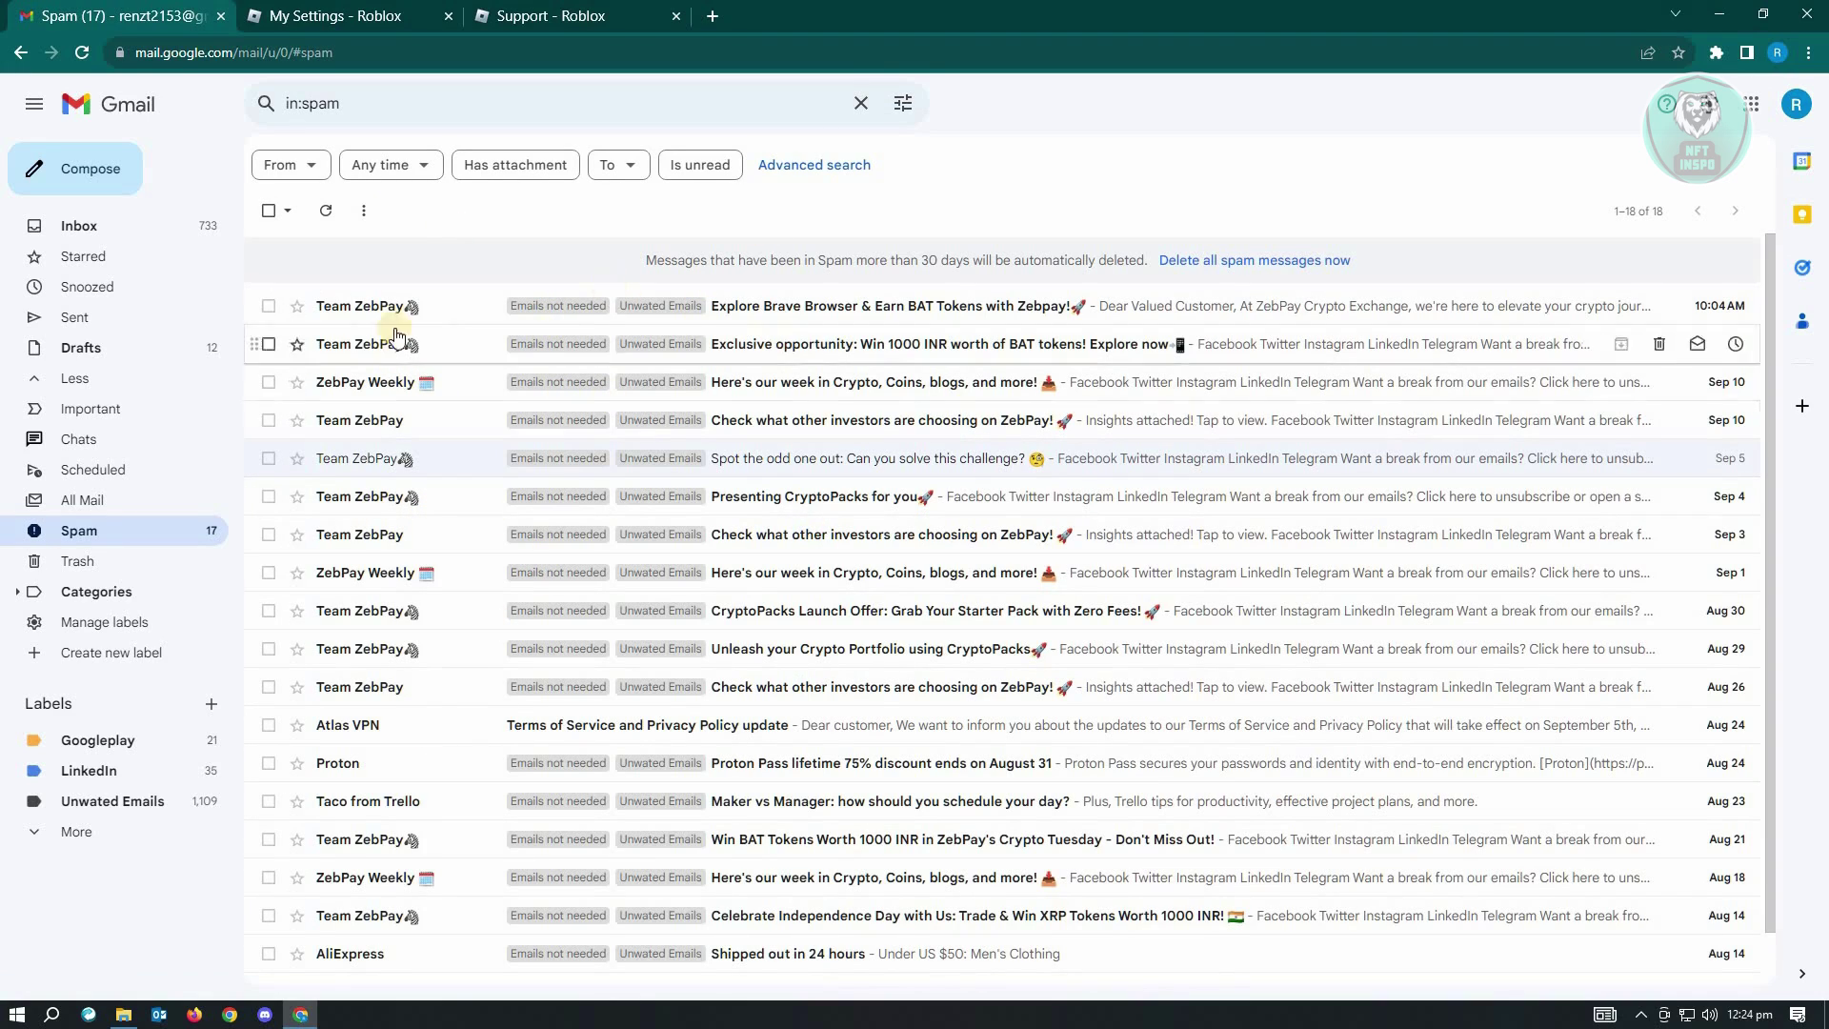
left_click(91, 233)
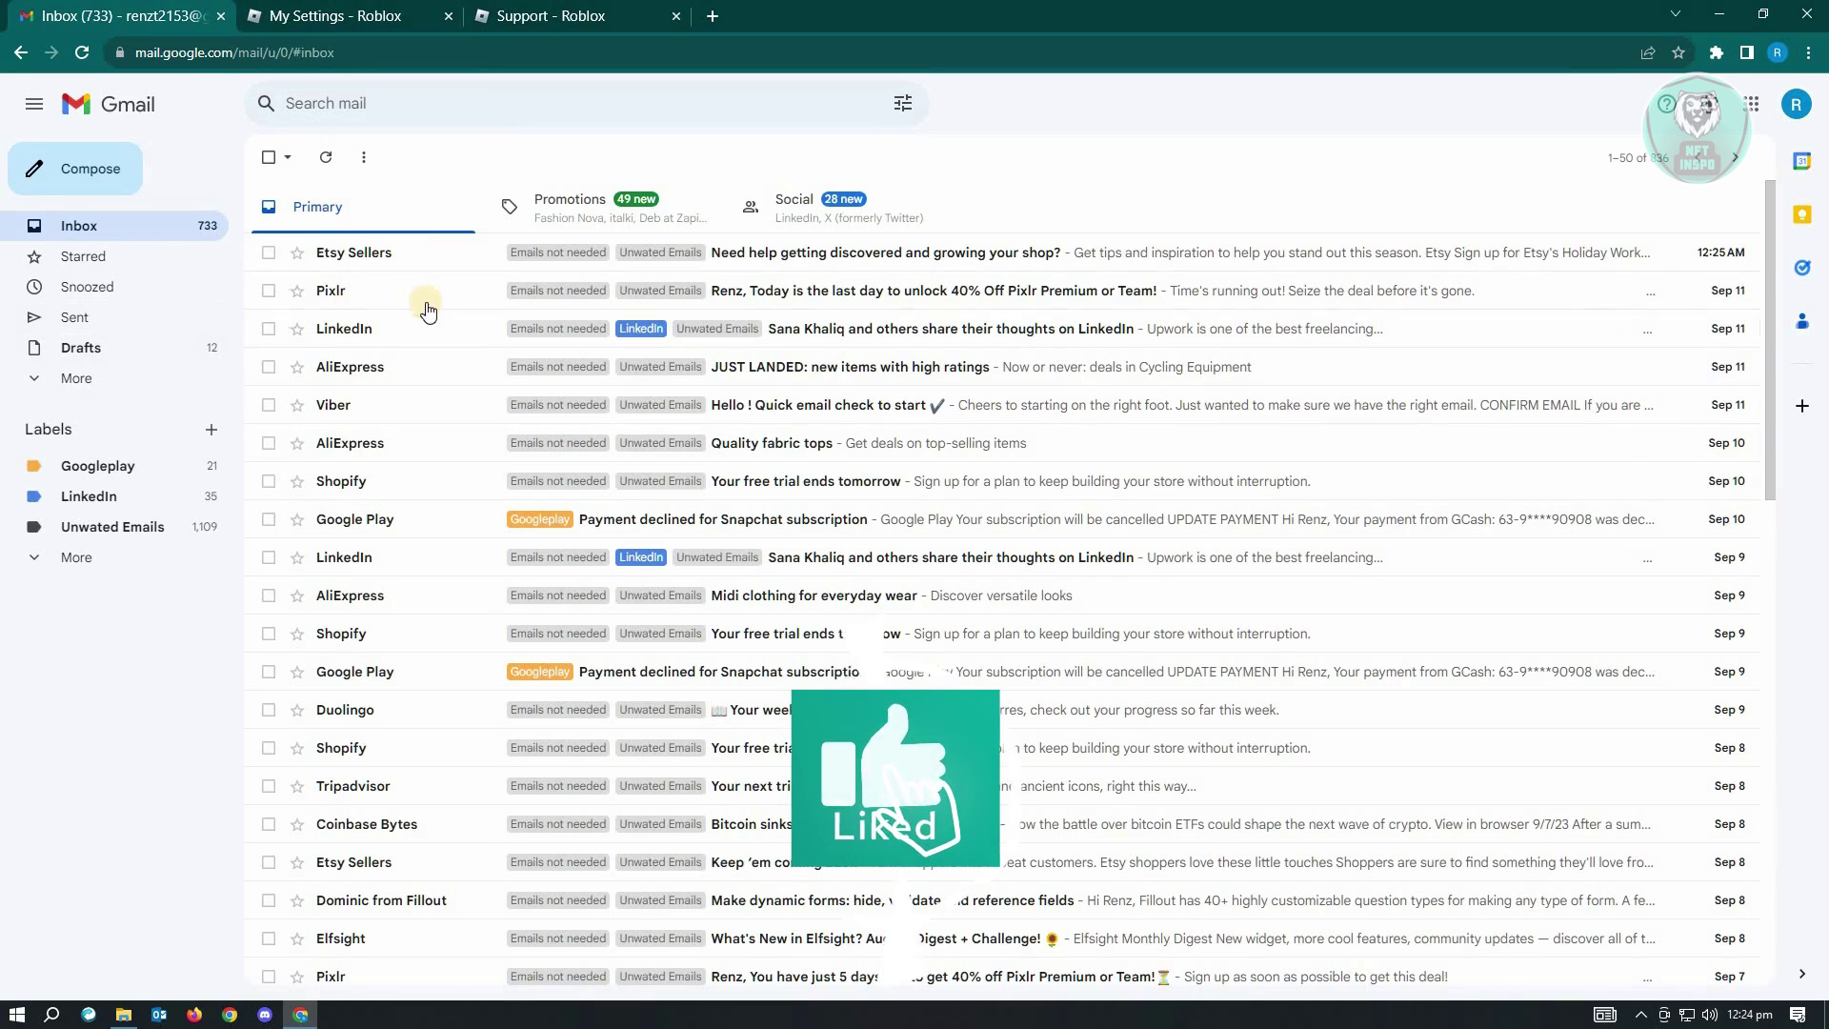
Look over the My Settings, Gmail and Support - Roblox tabs, ending on My Settings.
left_click(306, 8)
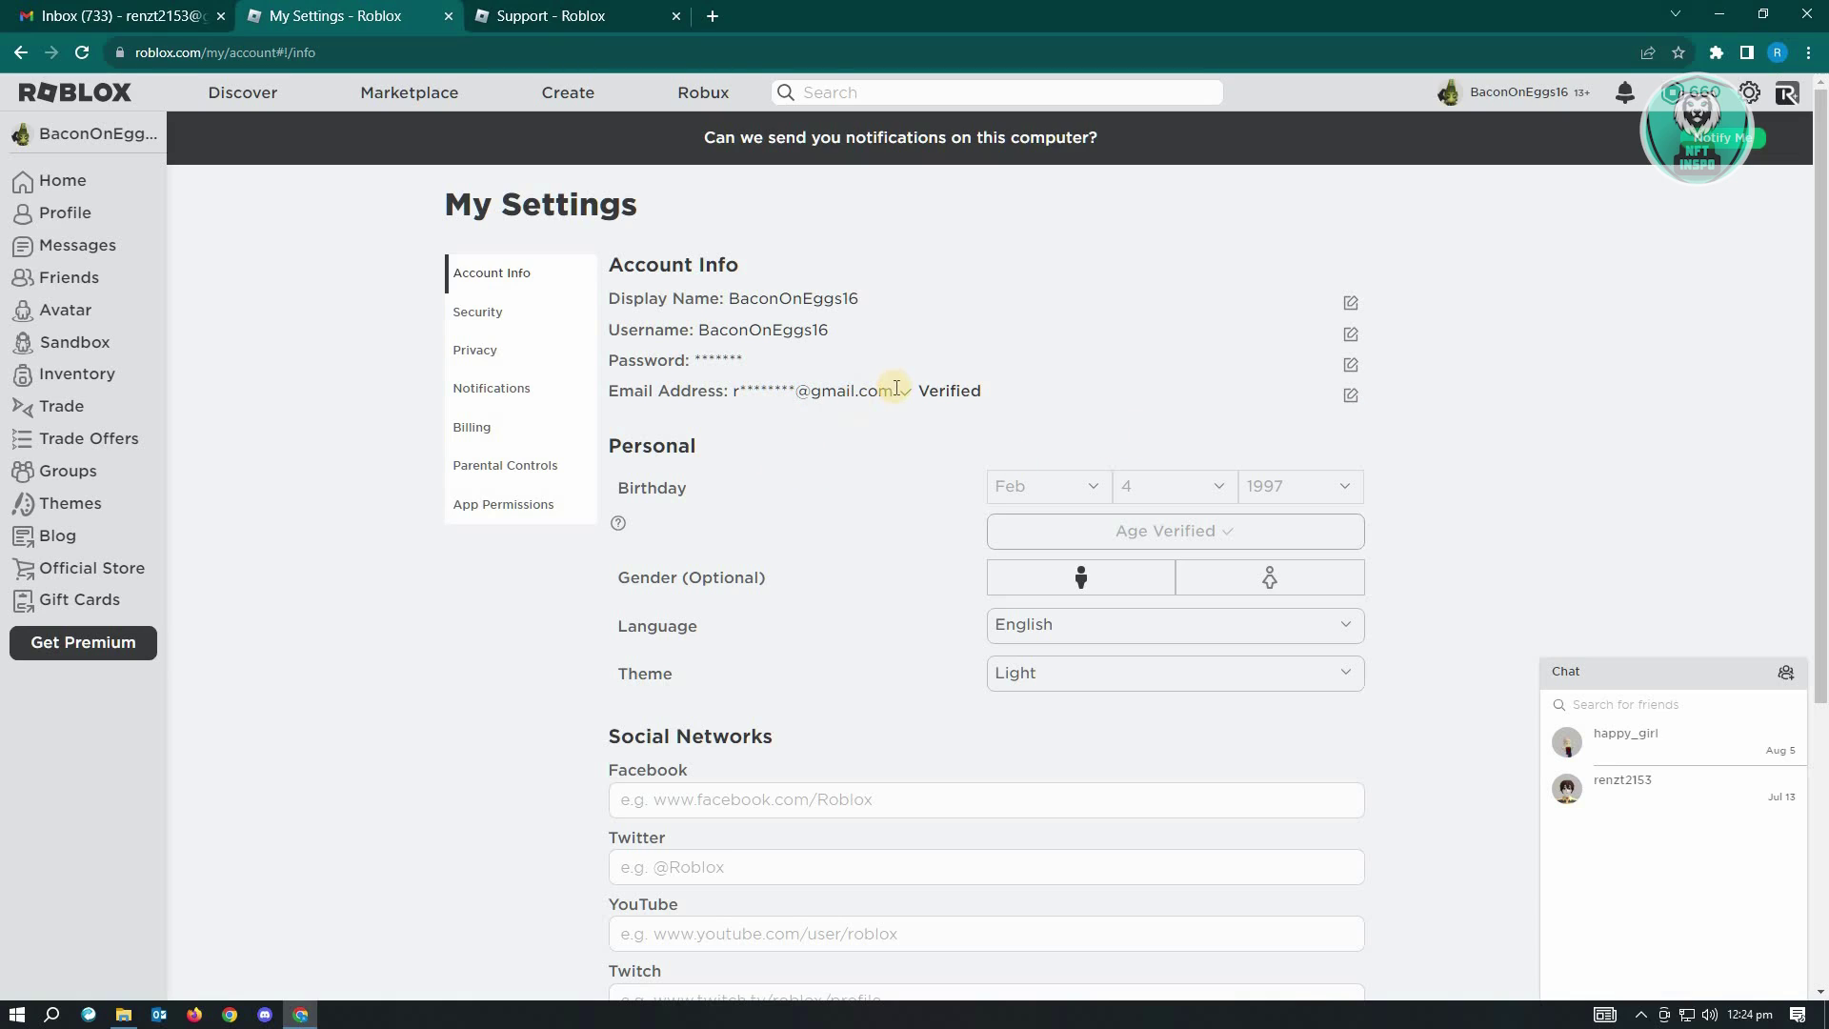
left_click(202, 8)
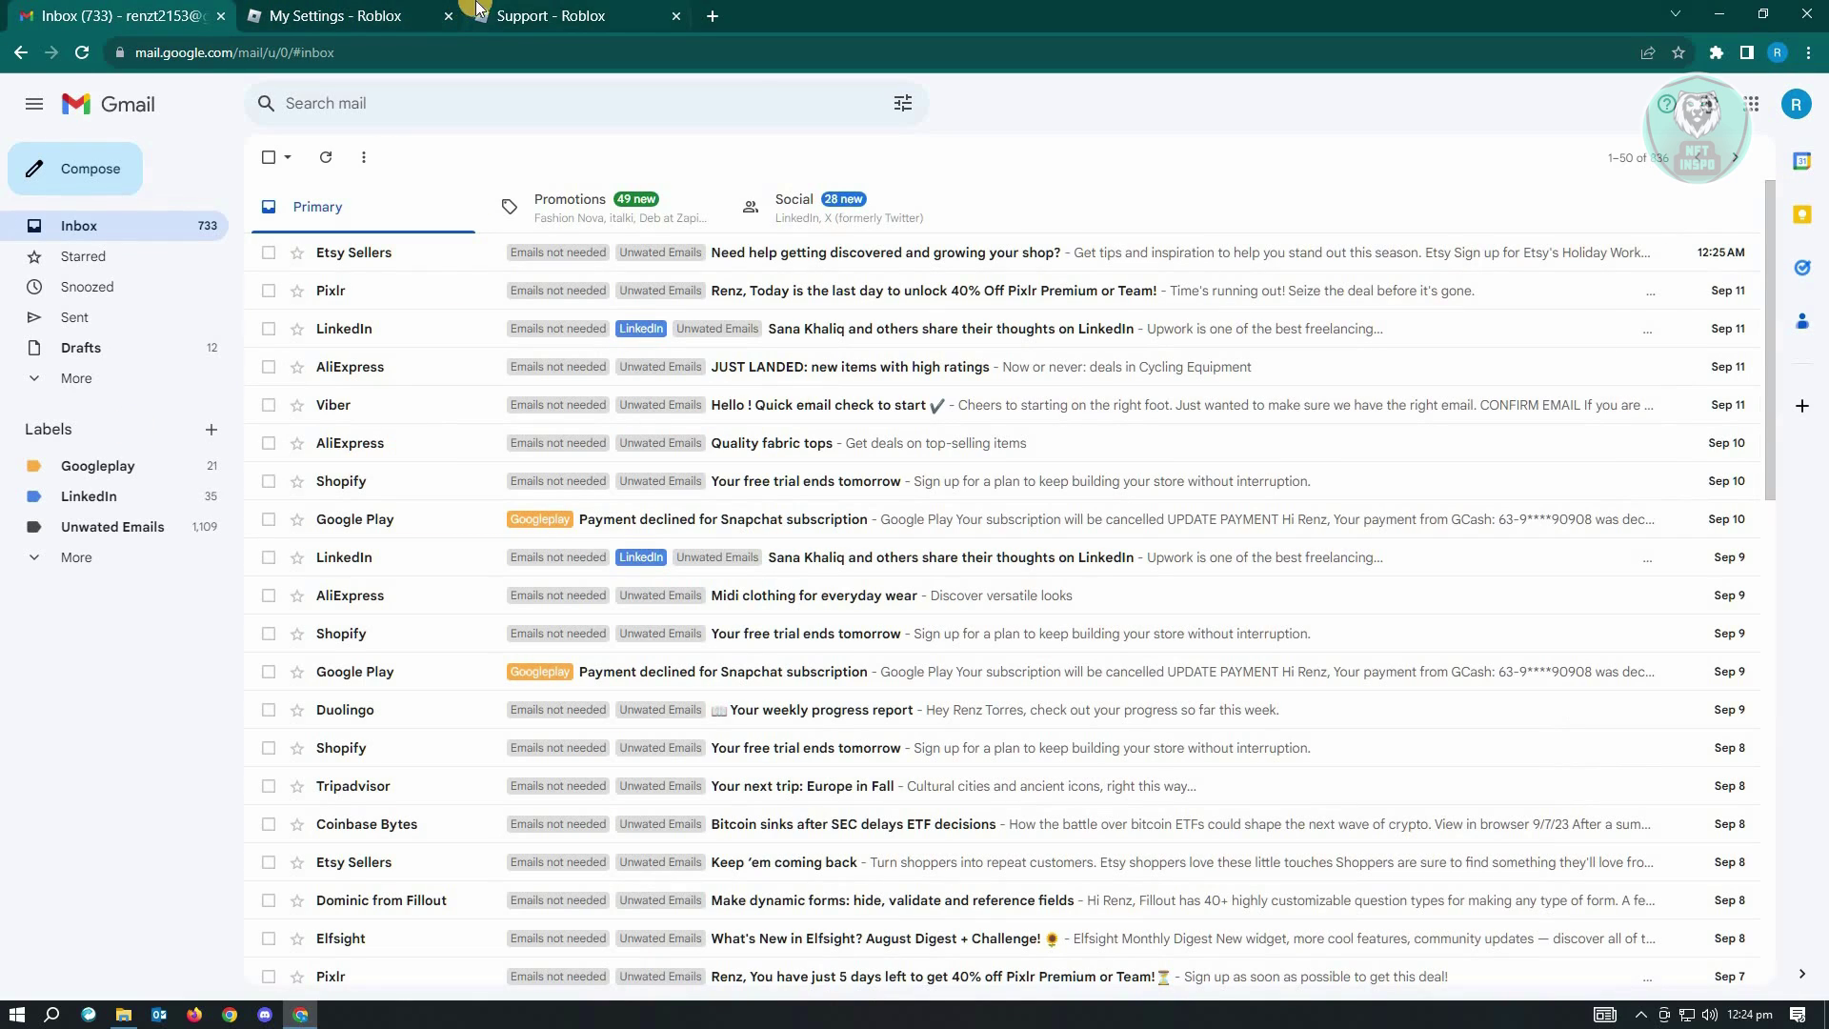
left_click(564, 15)
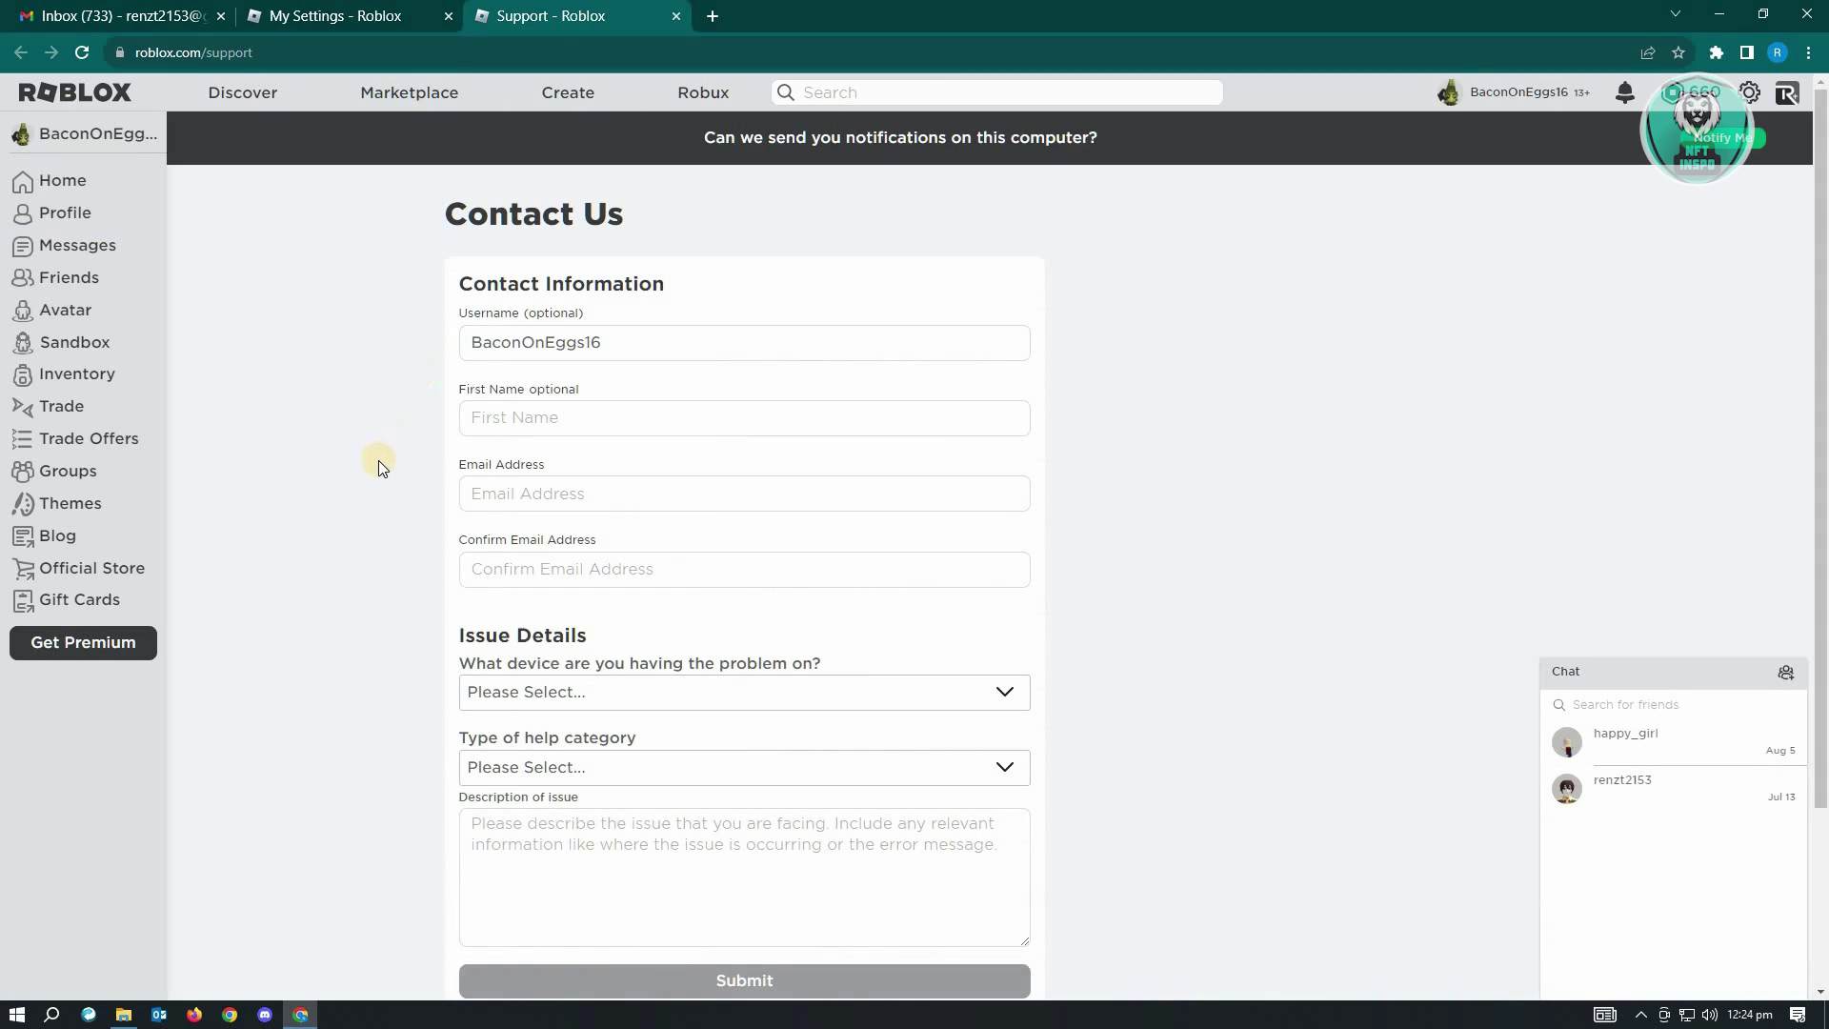
left_click(319, 9)
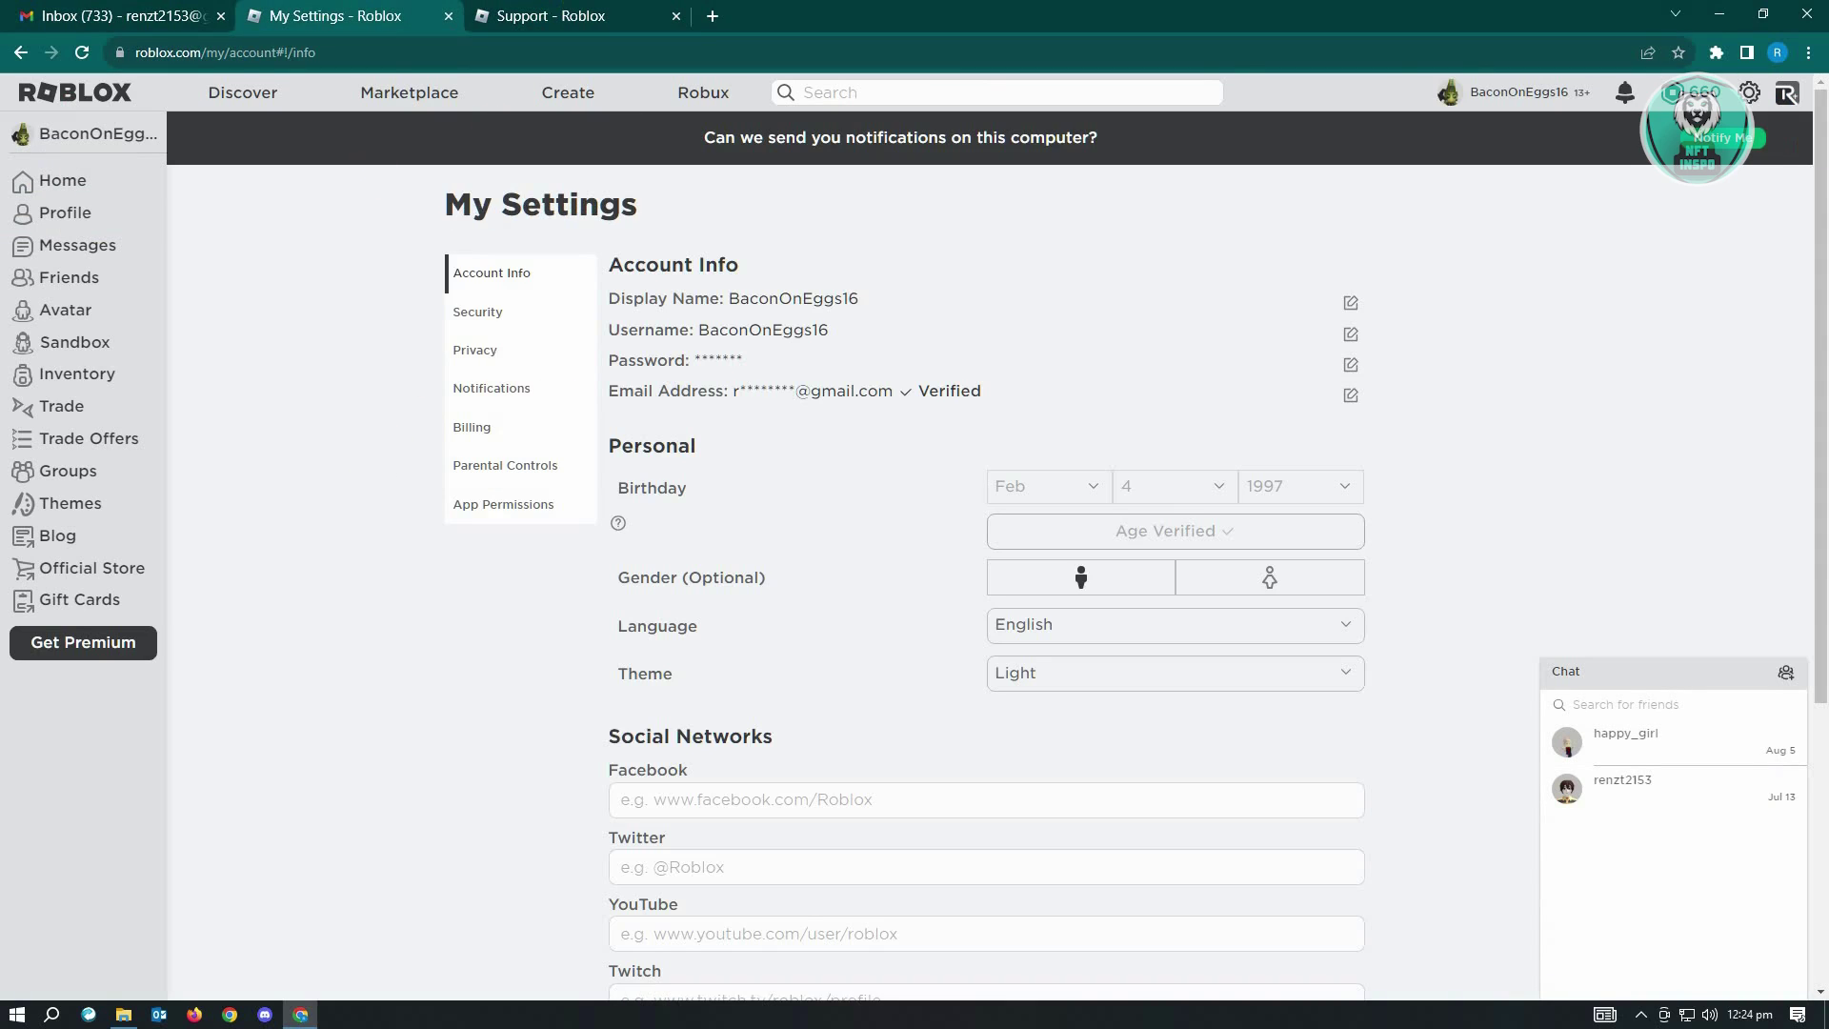
Open the Contact Us article from Help's Promoted articles and follow its Support Form link.
left_click(1751, 96)
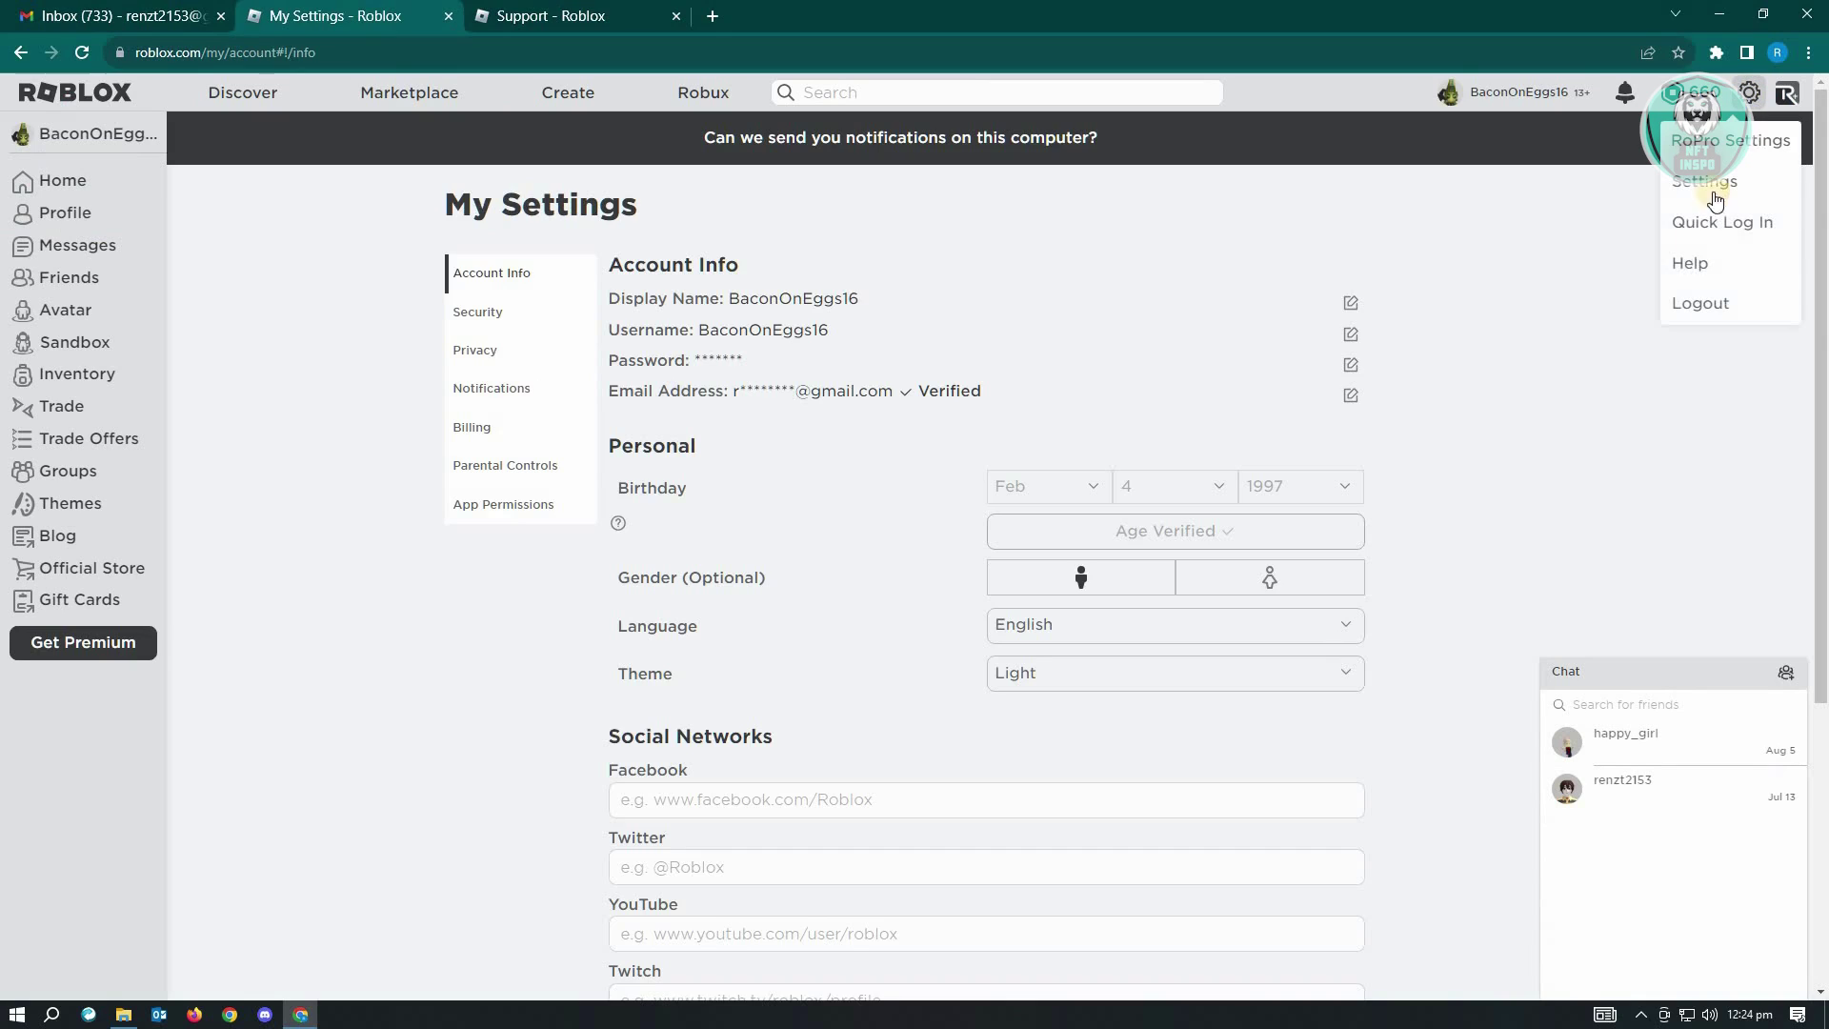
left_click(1702, 275)
scroll(730, 808, "down", 5)
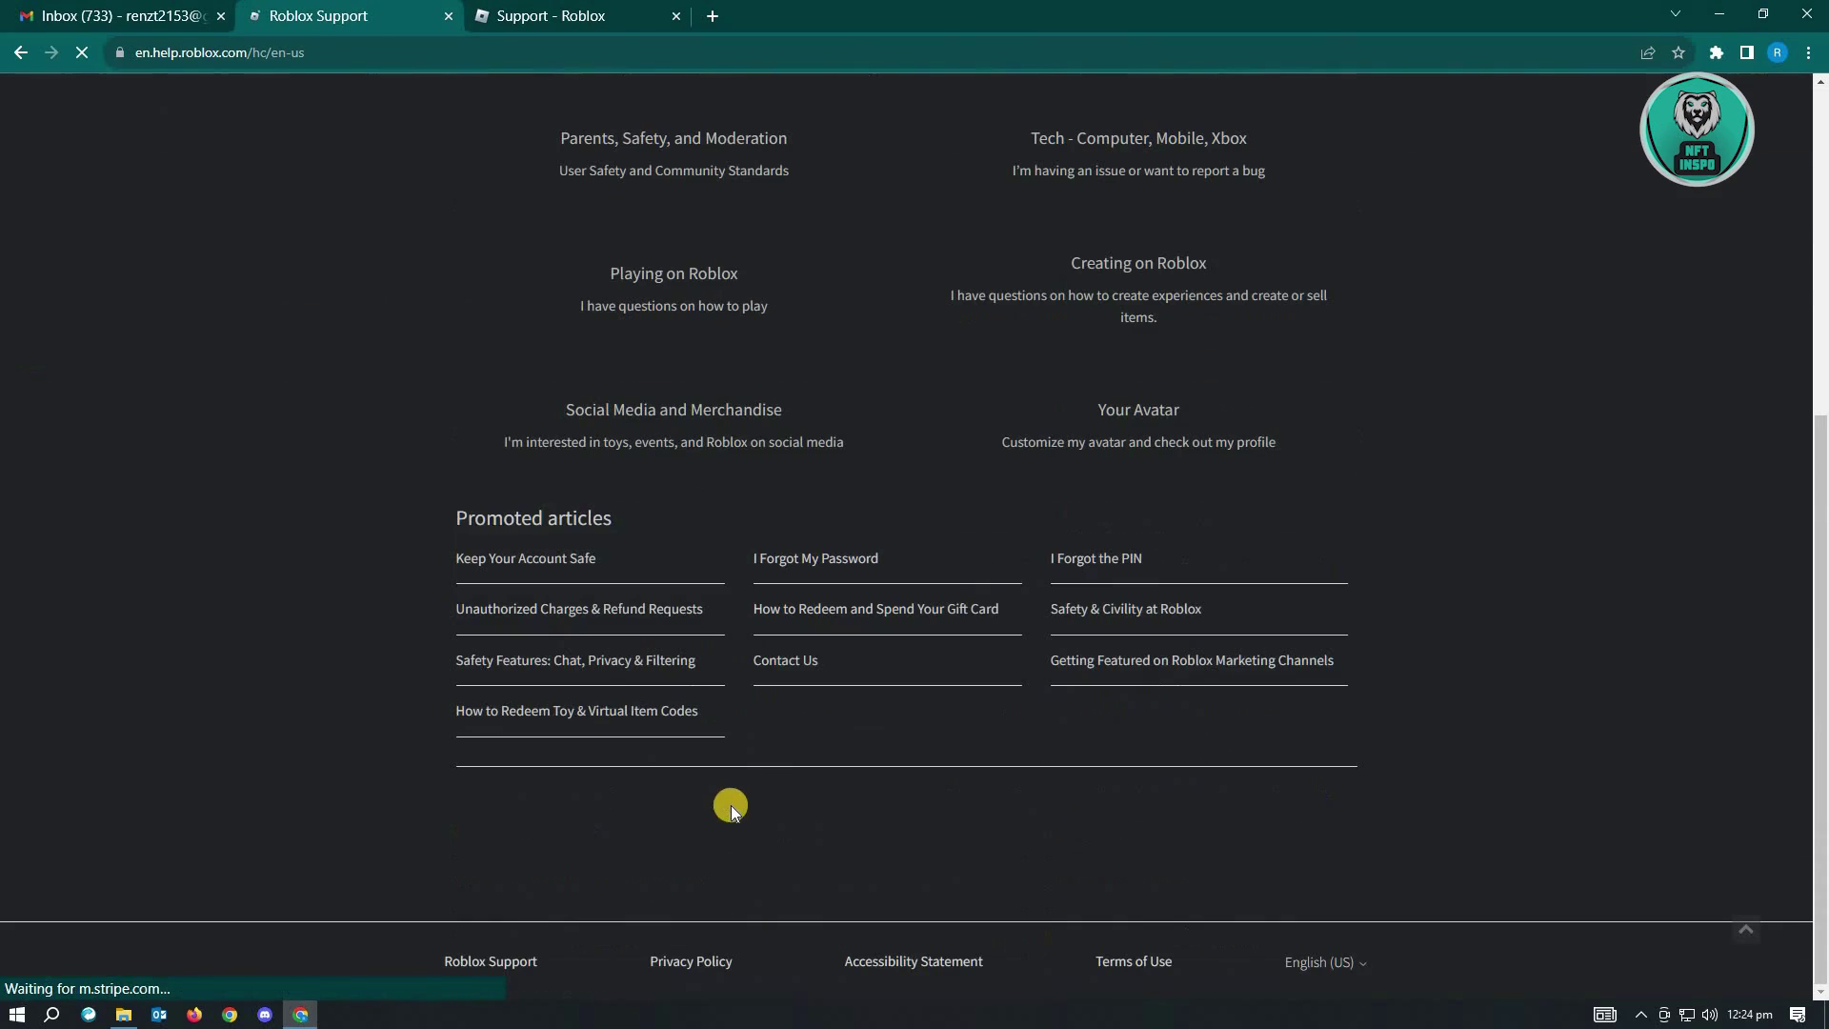
left_click(789, 667)
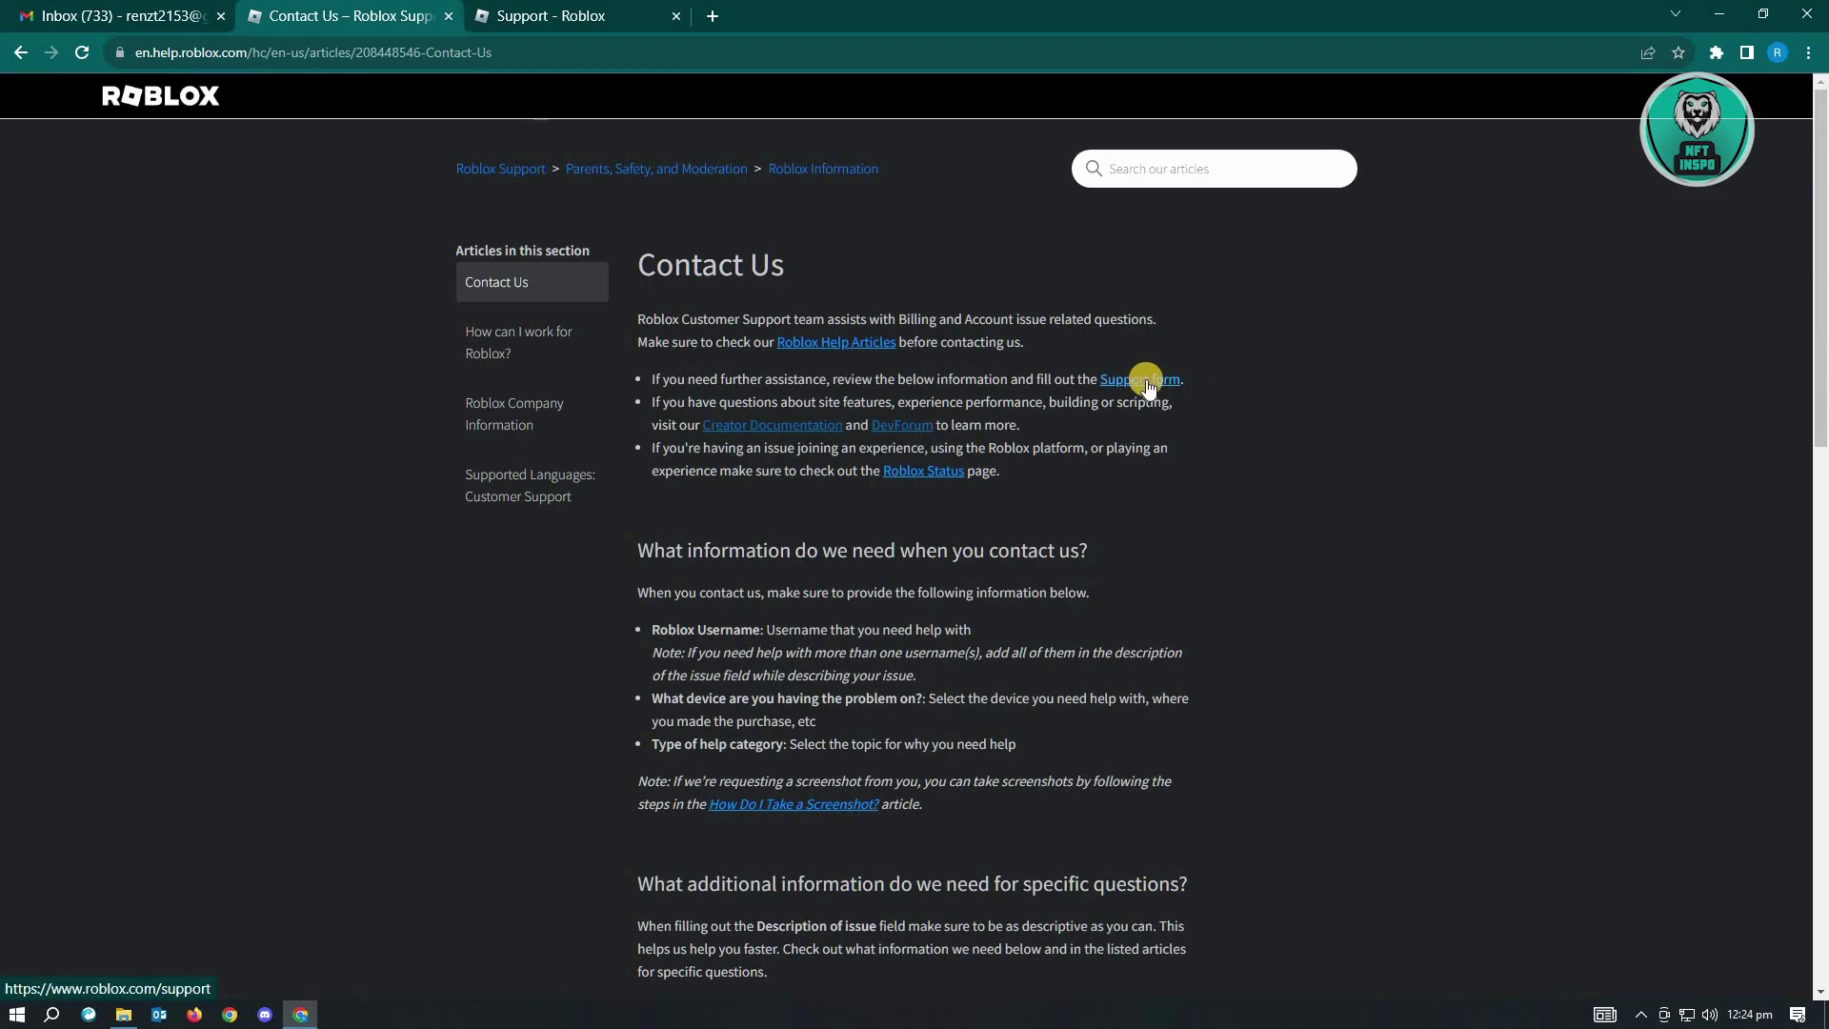
left_click(790, 354)
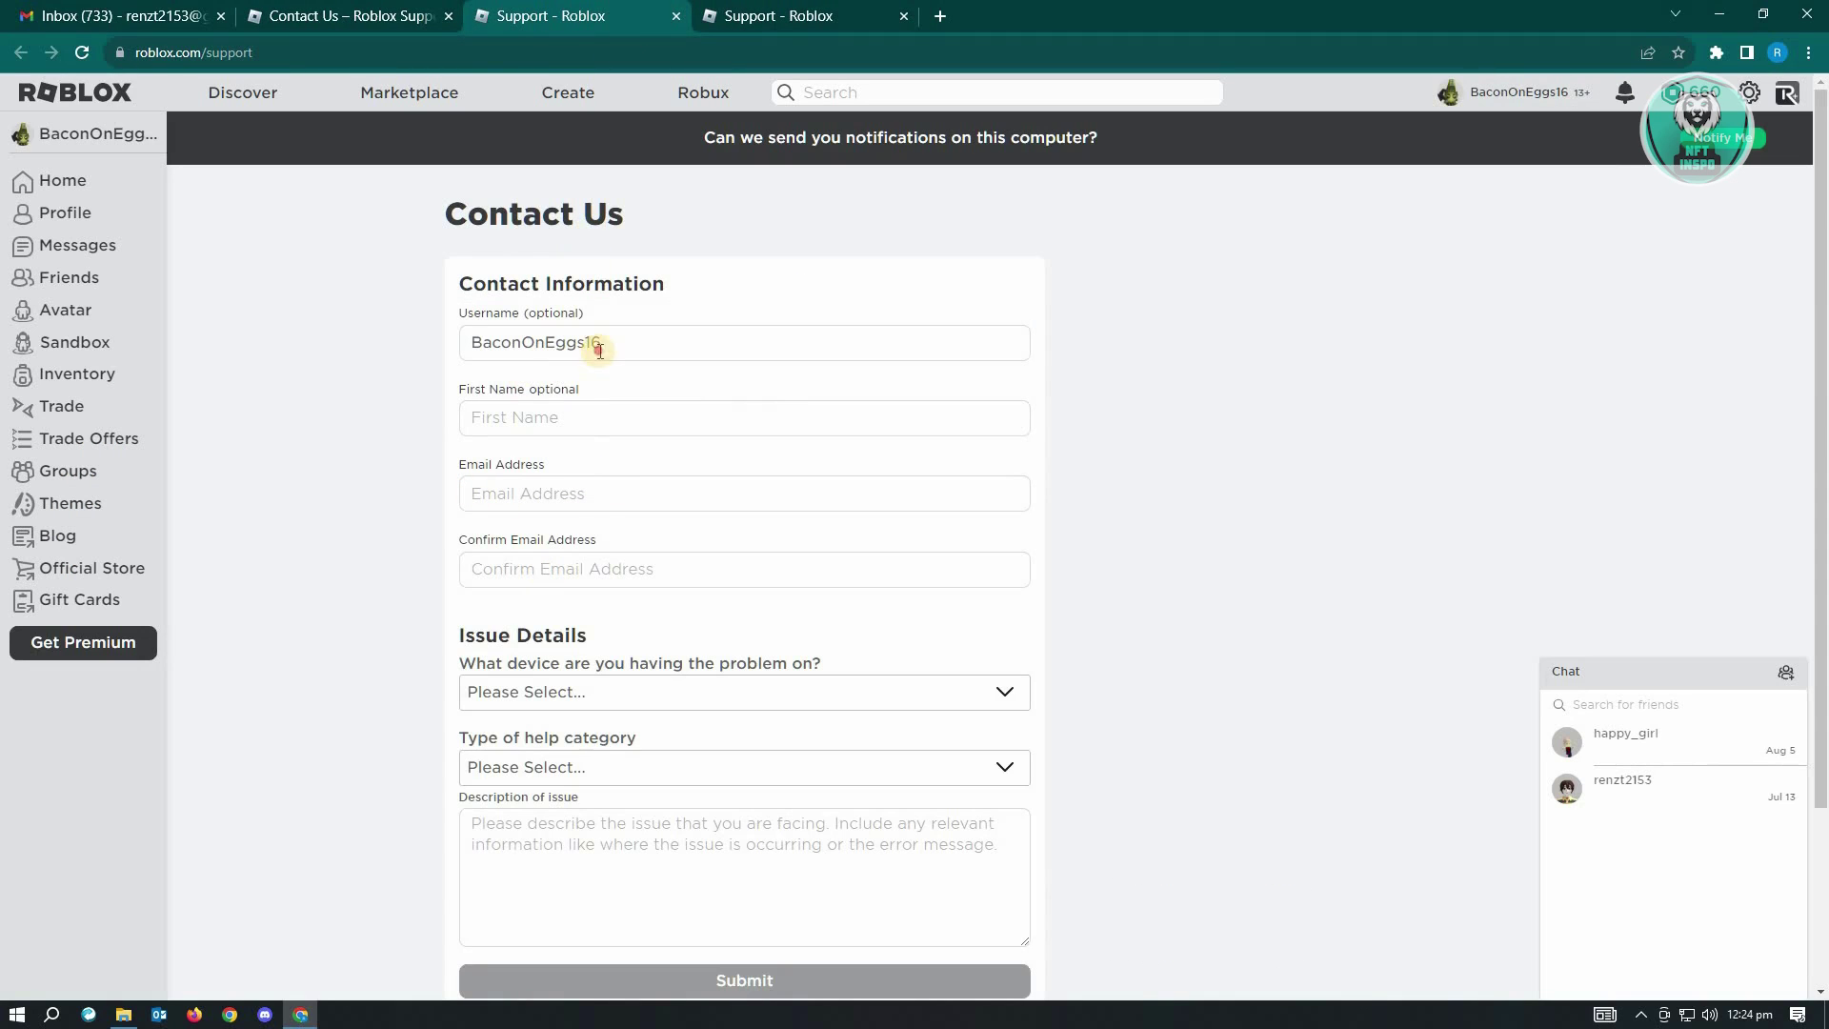
Dismiss the form's autofill suggestions and set the device to PC.
double_click(465, 345)
left_click(584, 428)
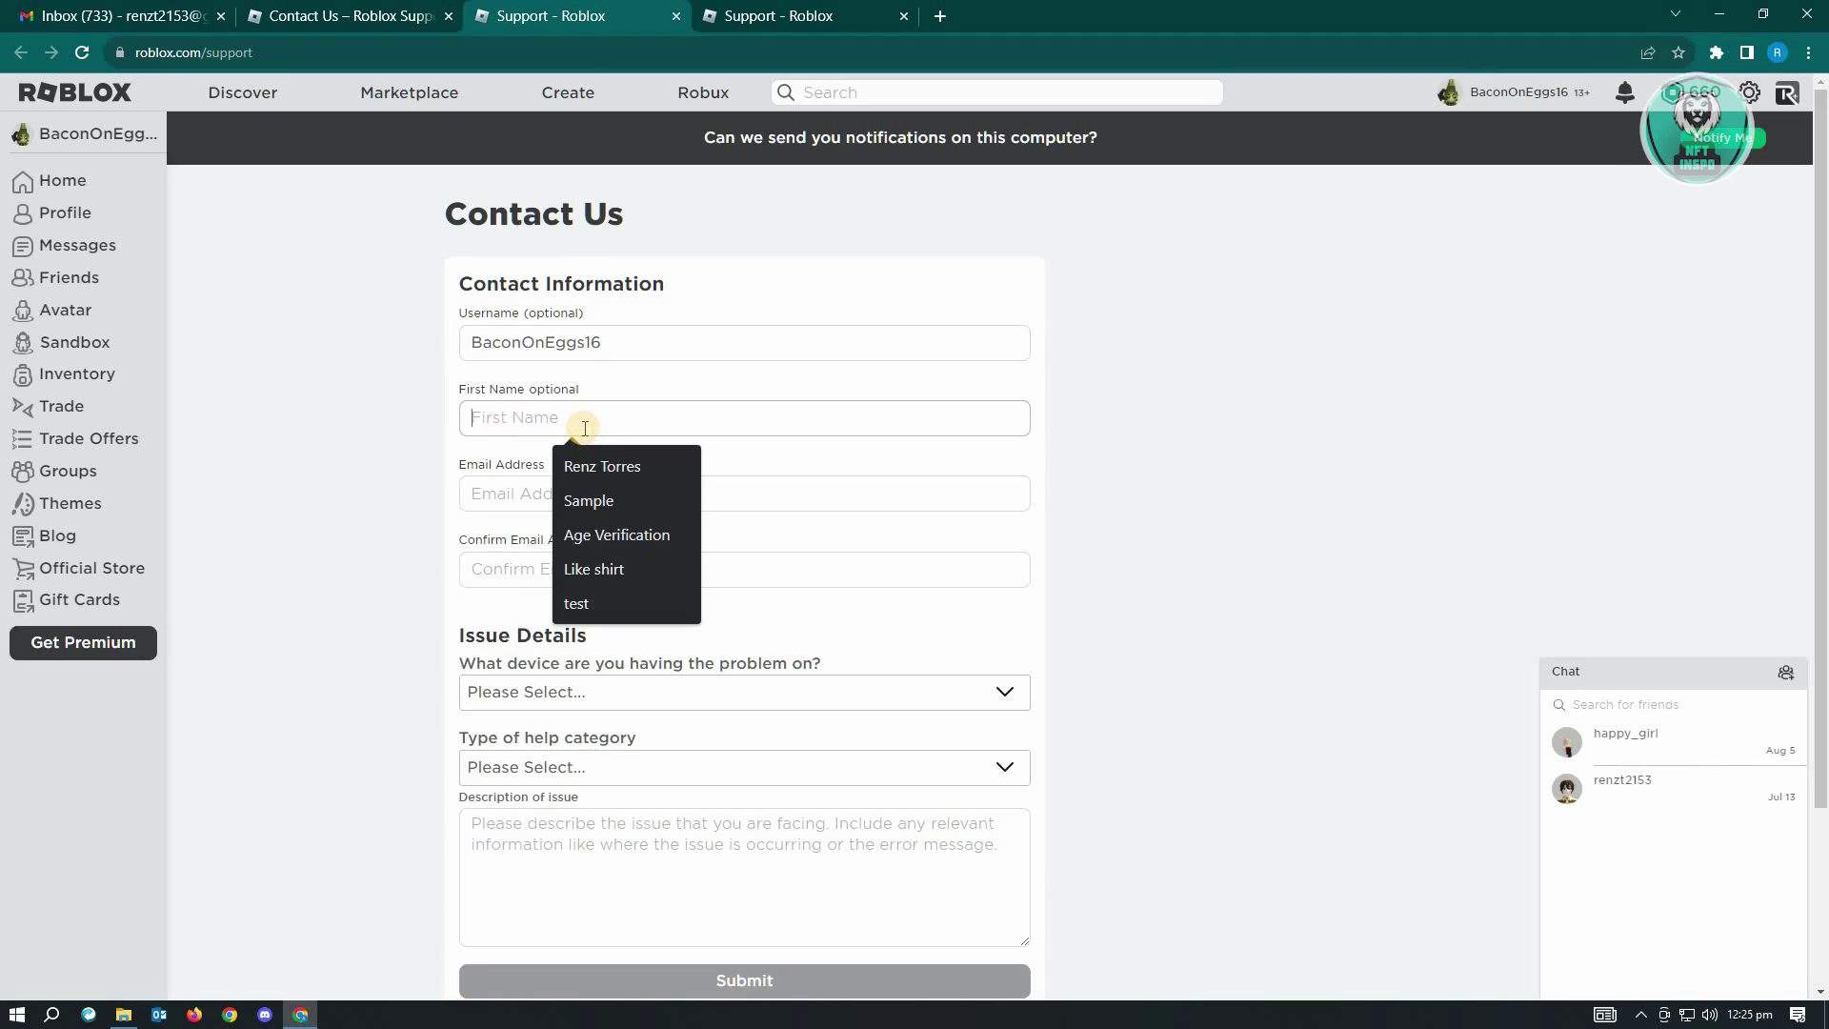
left_click(375, 463)
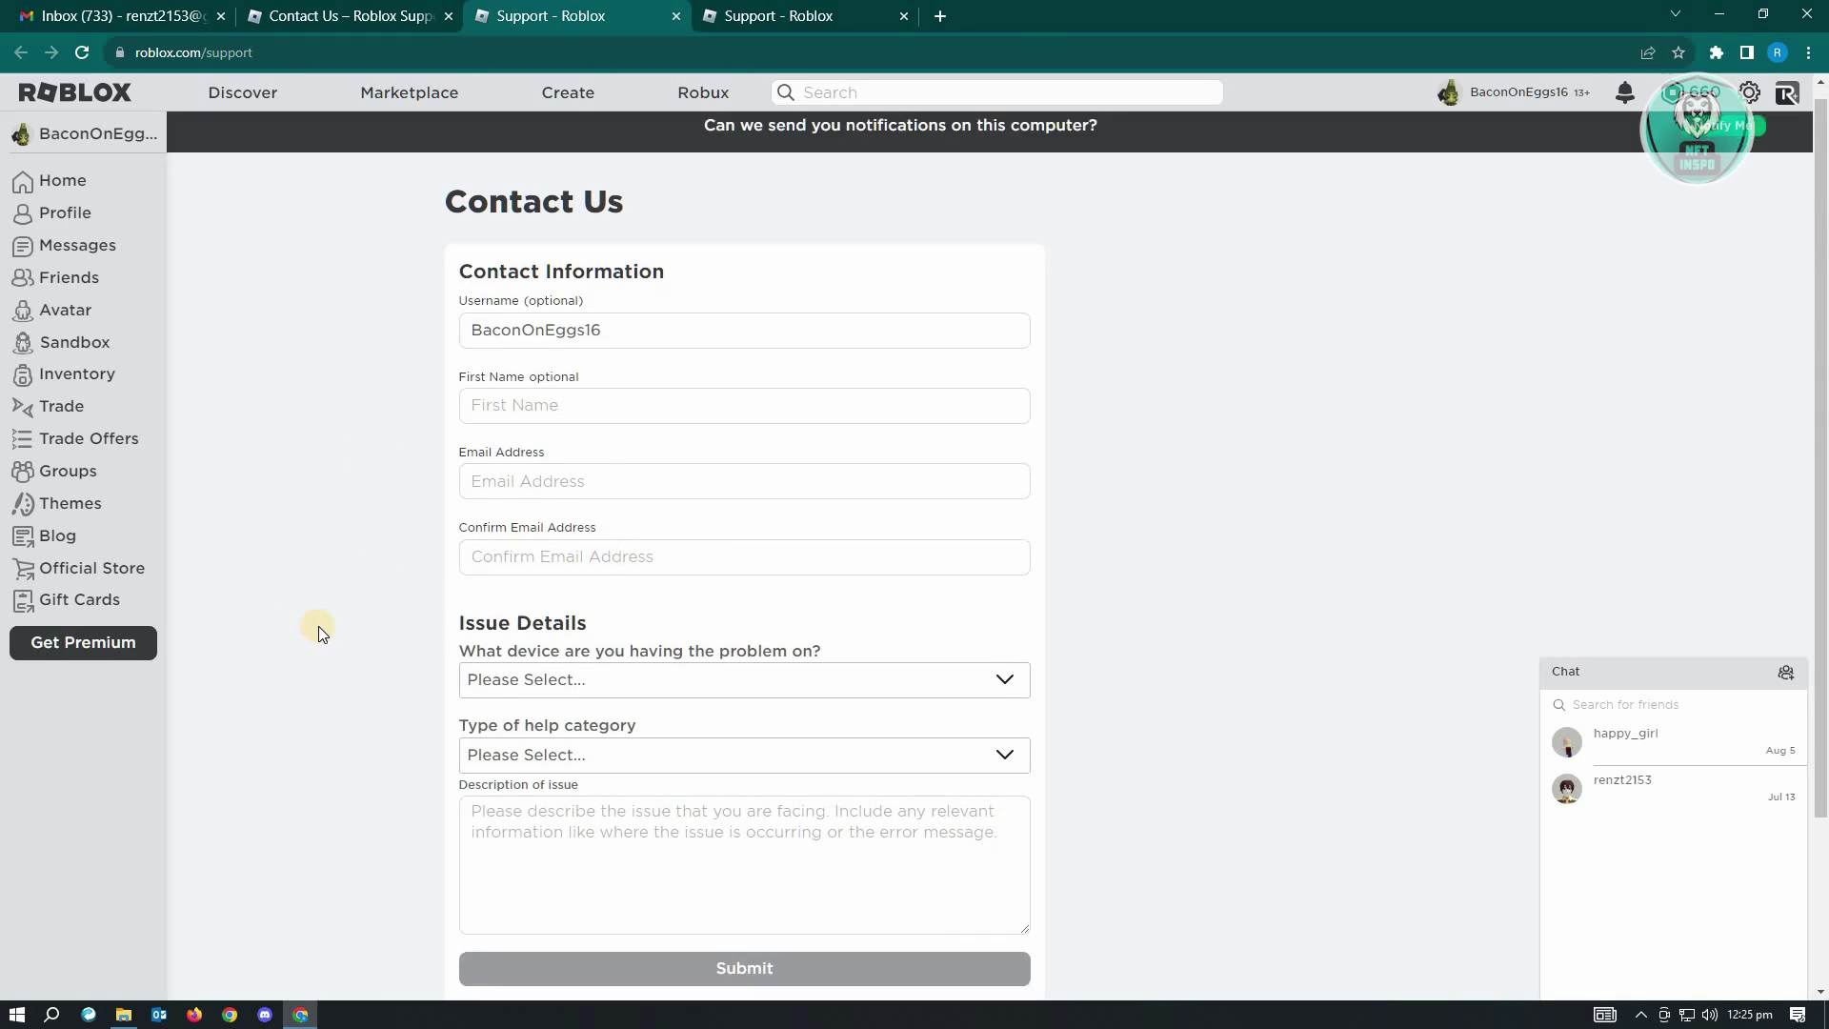
scroll(315, 625, "down", 3)
left_click(509, 481)
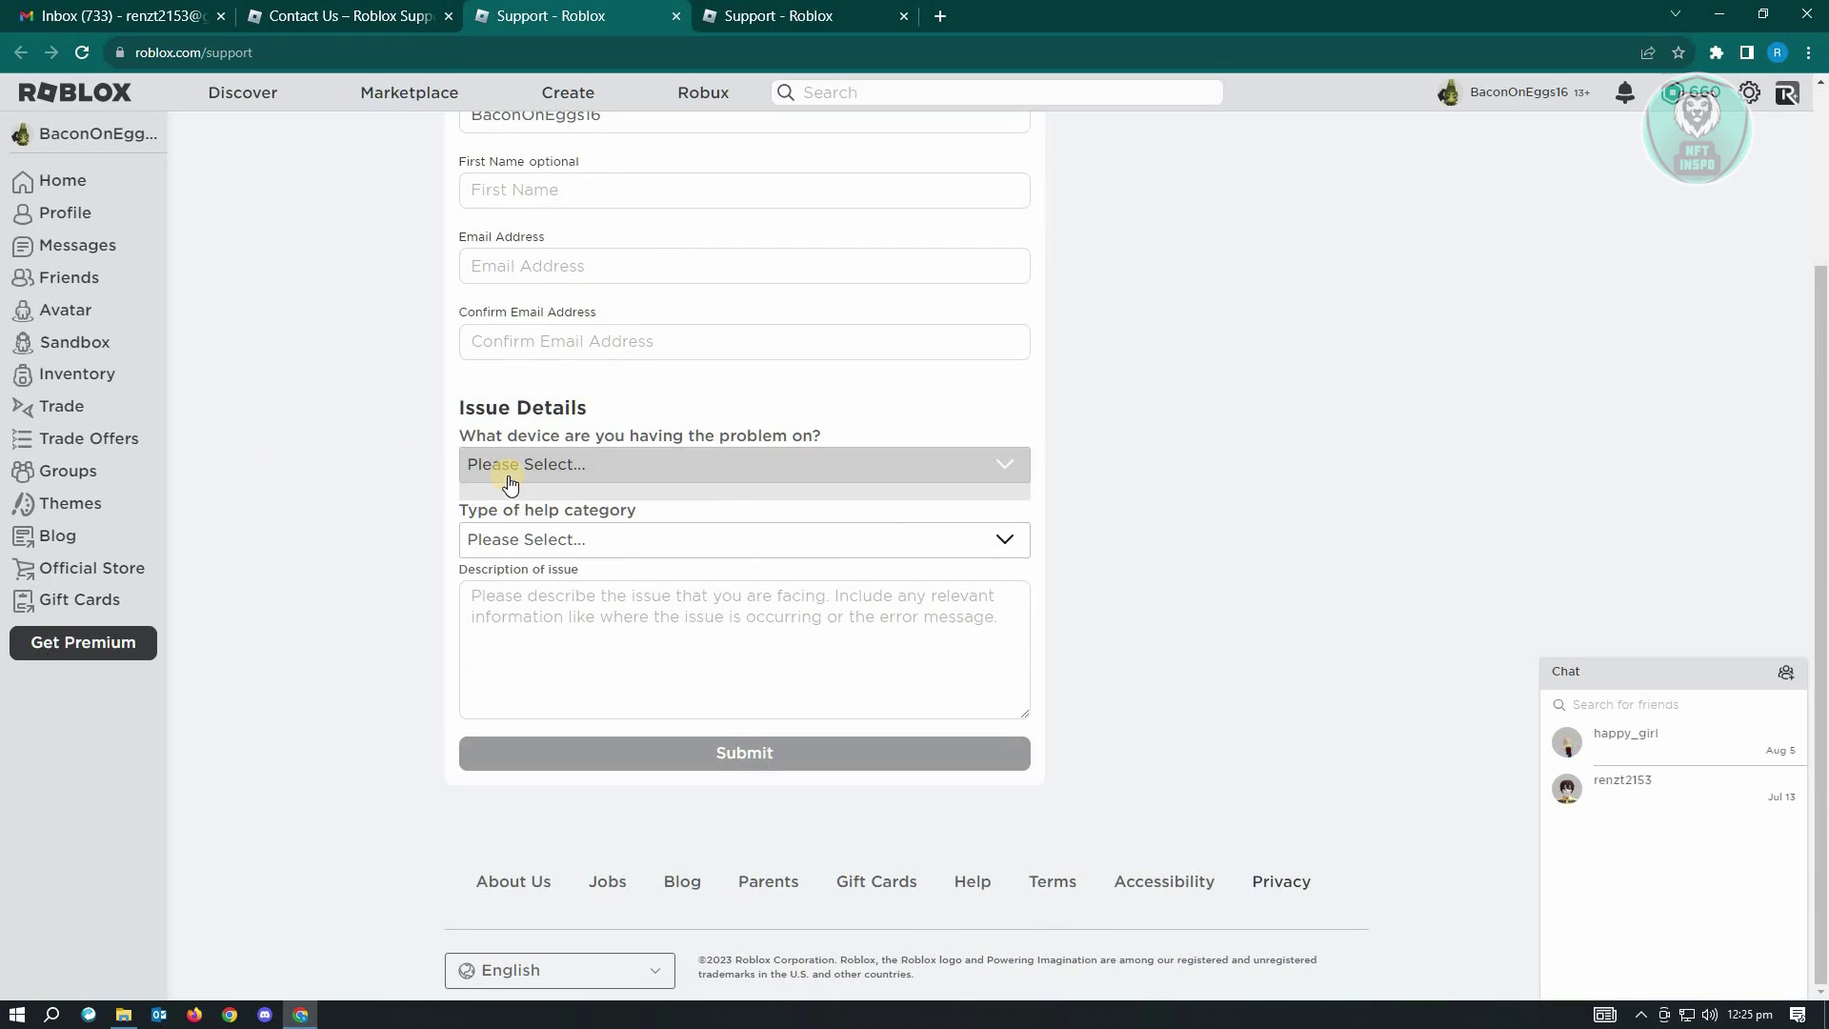
left_click(510, 481)
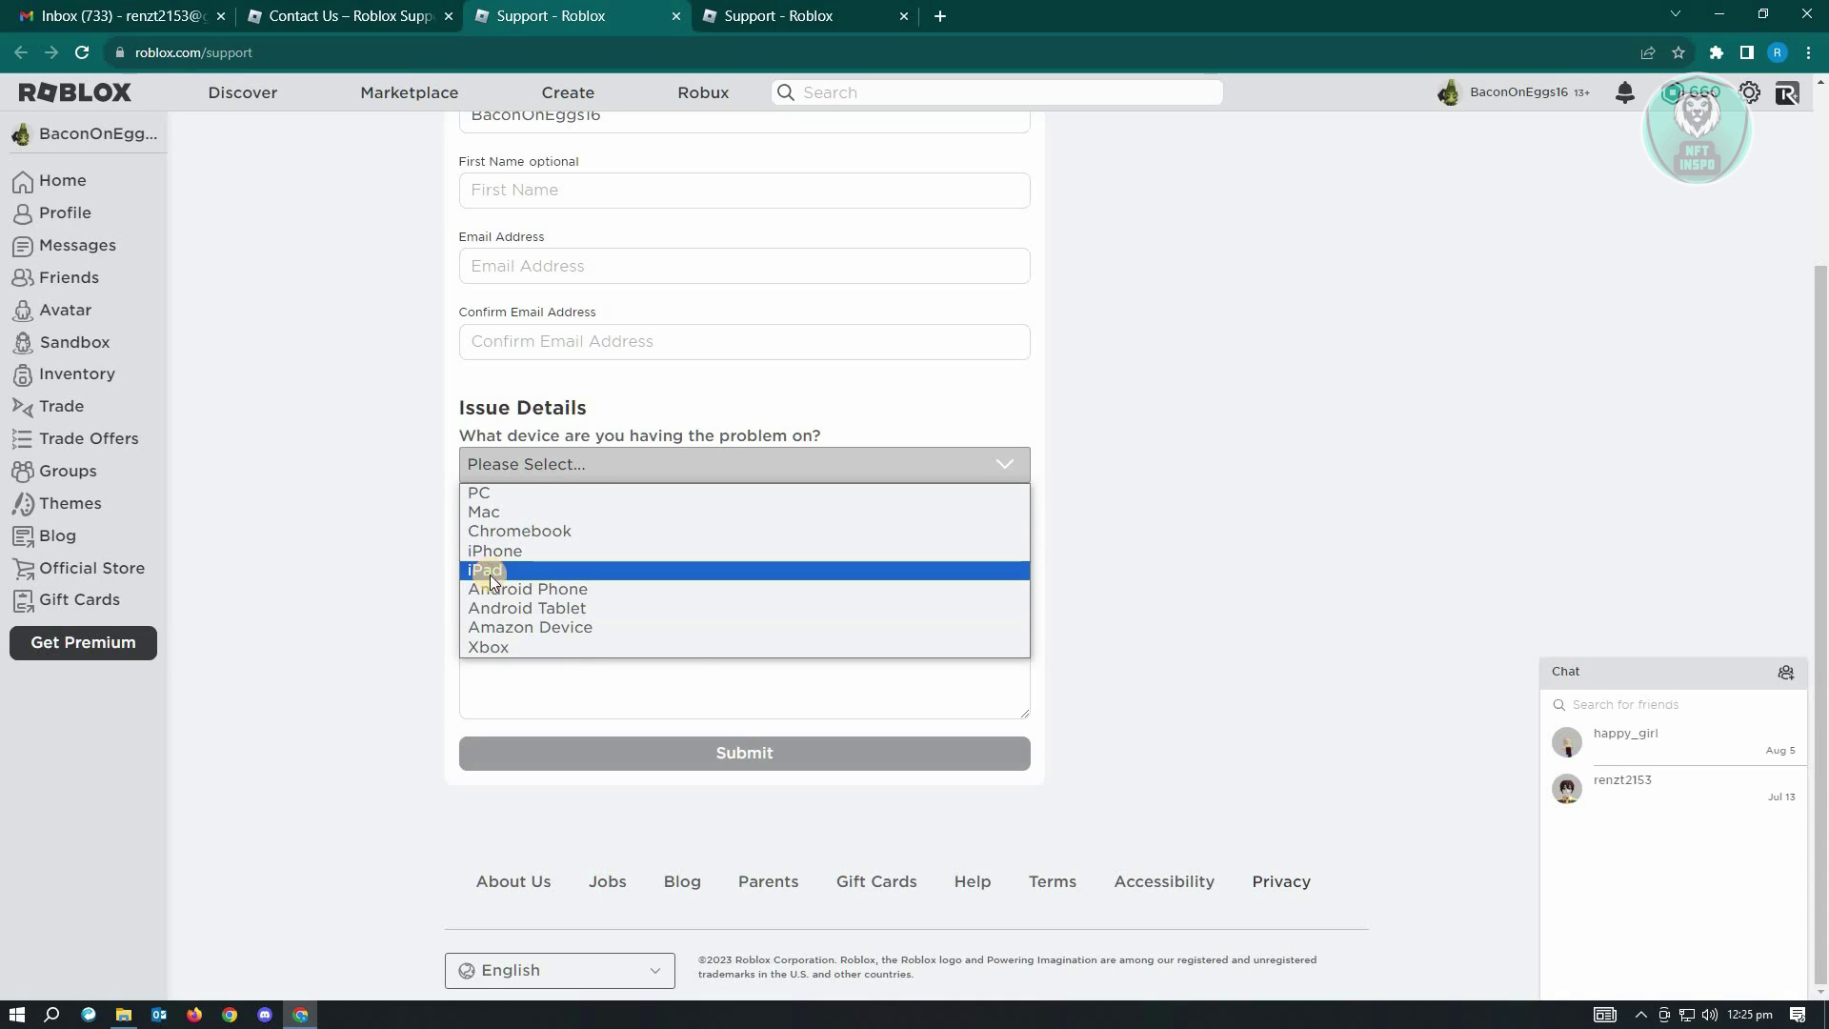
left_click(508, 494)
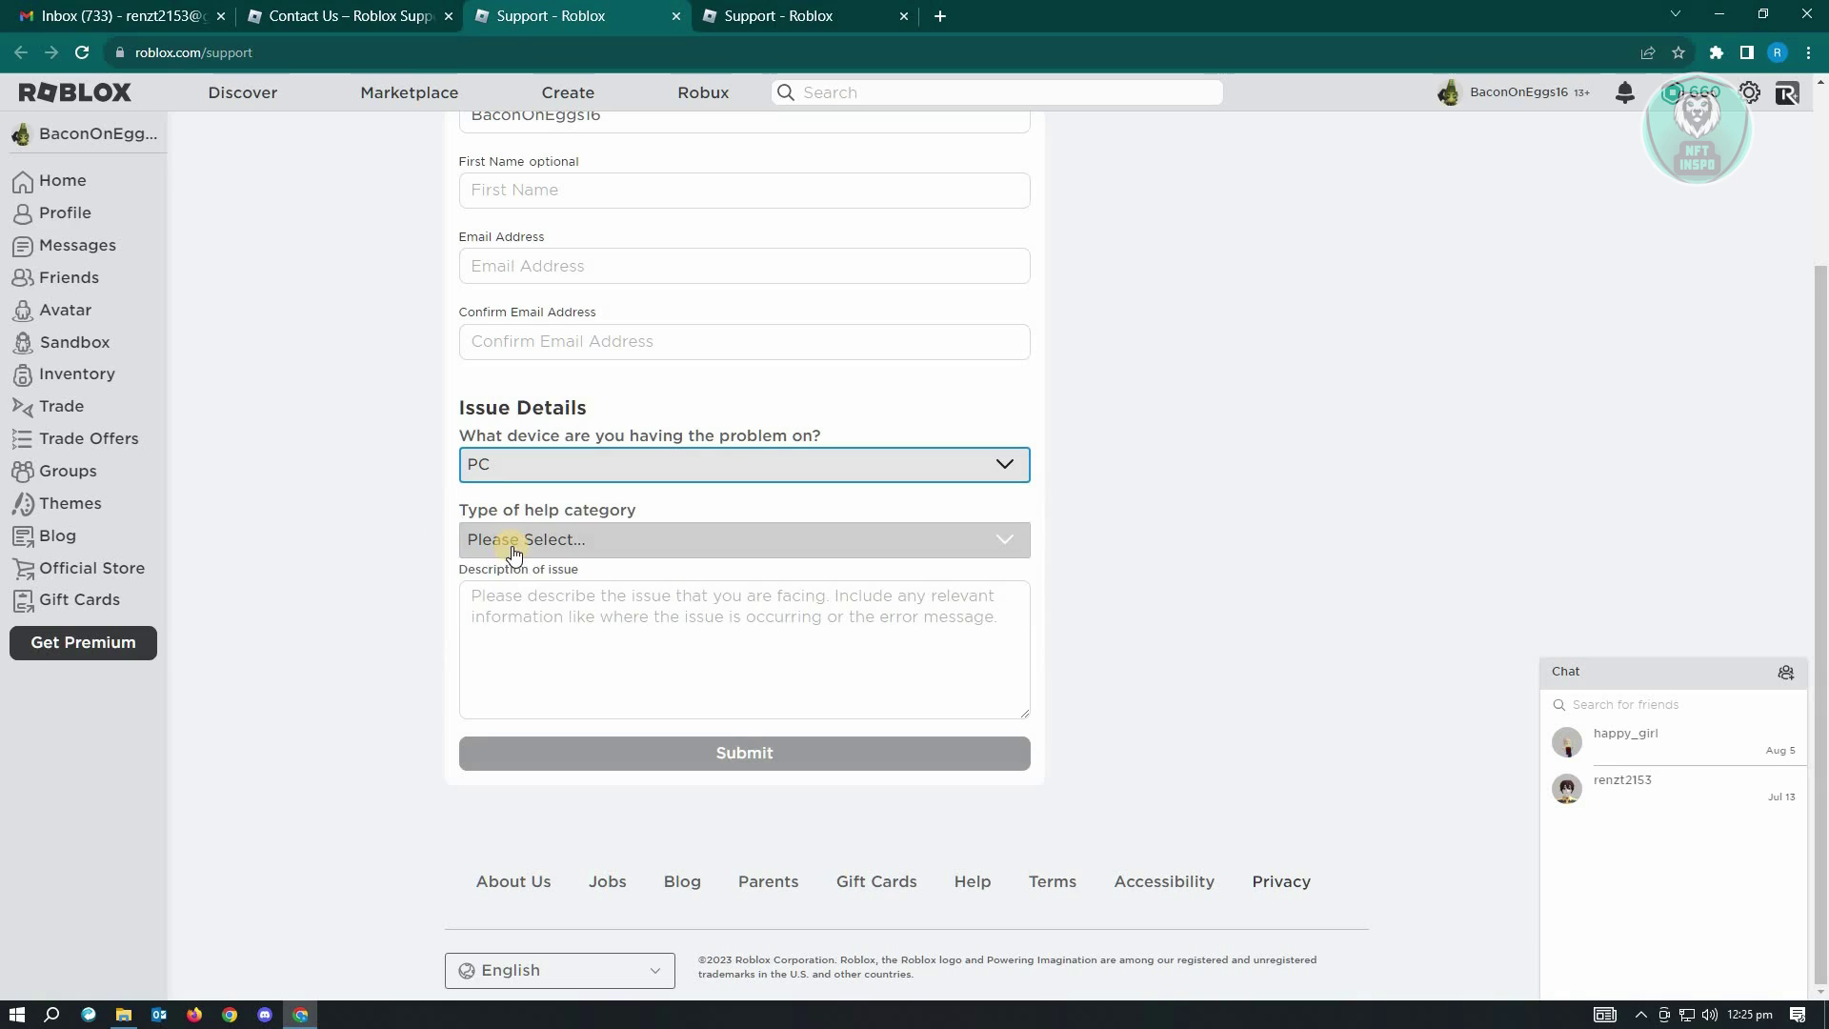
Choose Technical Support as the help category and Specific Experience Issue as subcategory.
left_click(514, 547)
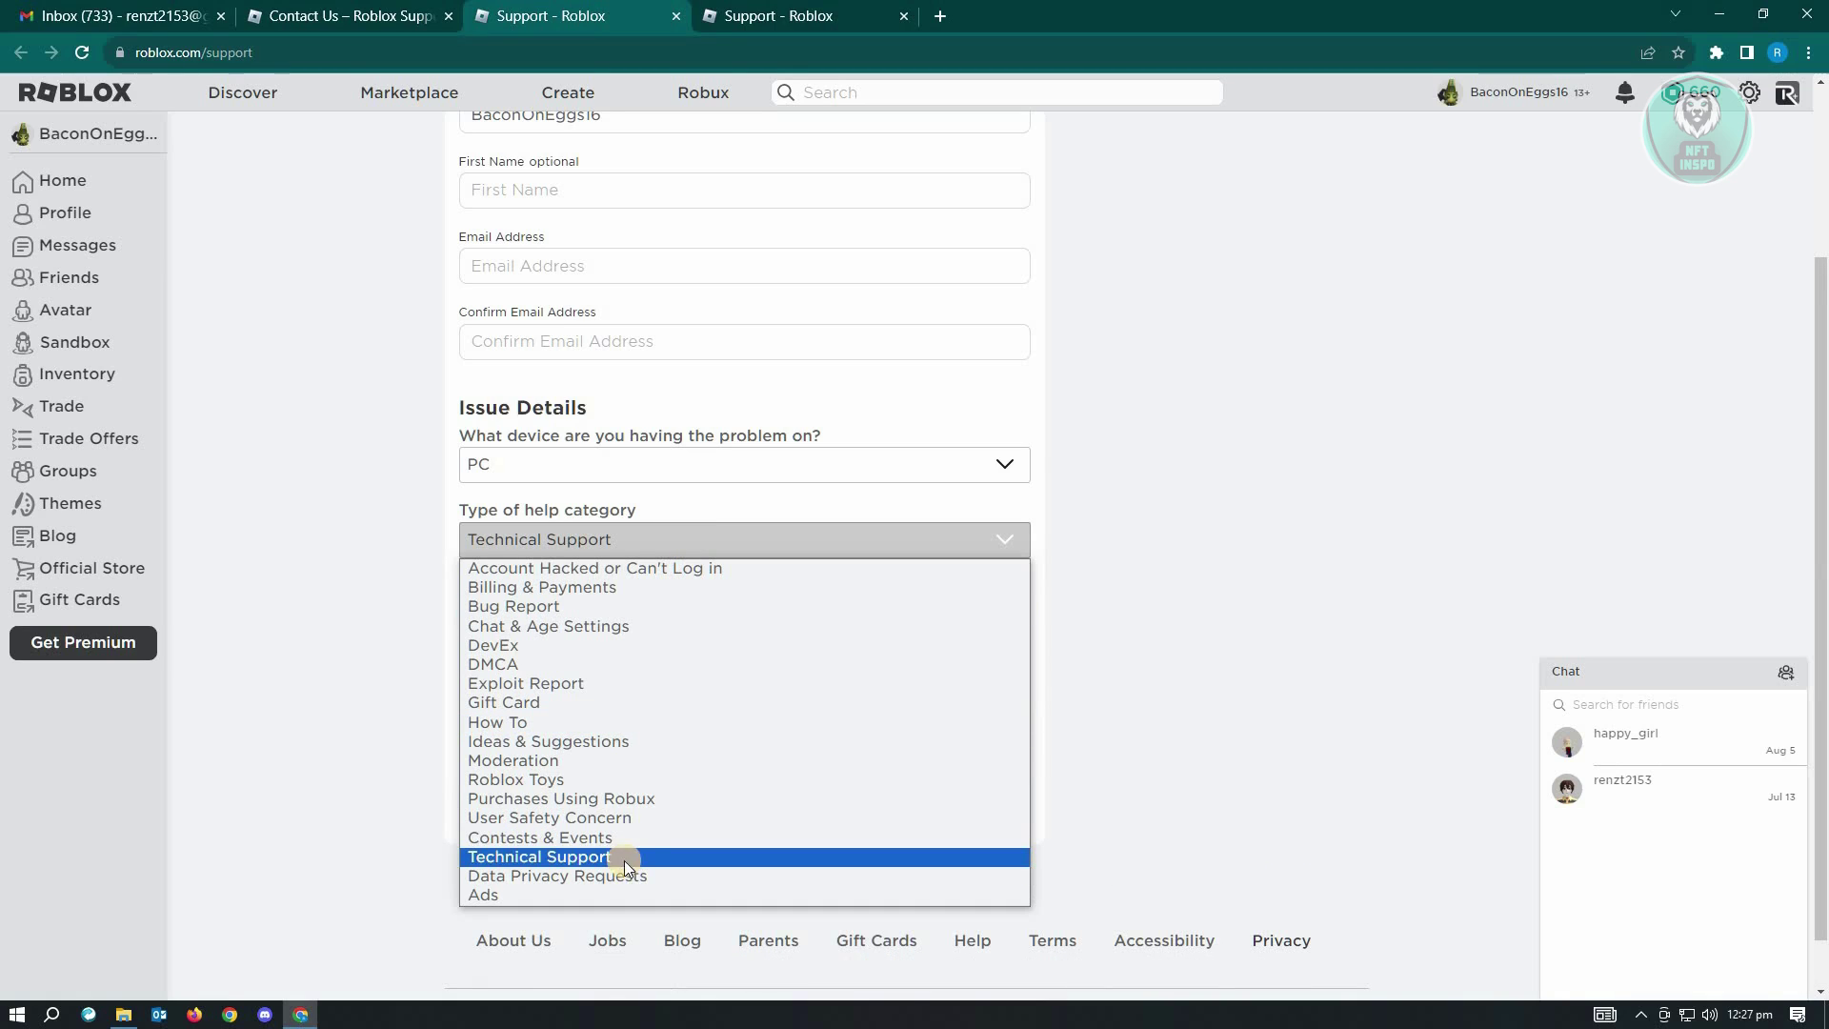
left_click(625, 856)
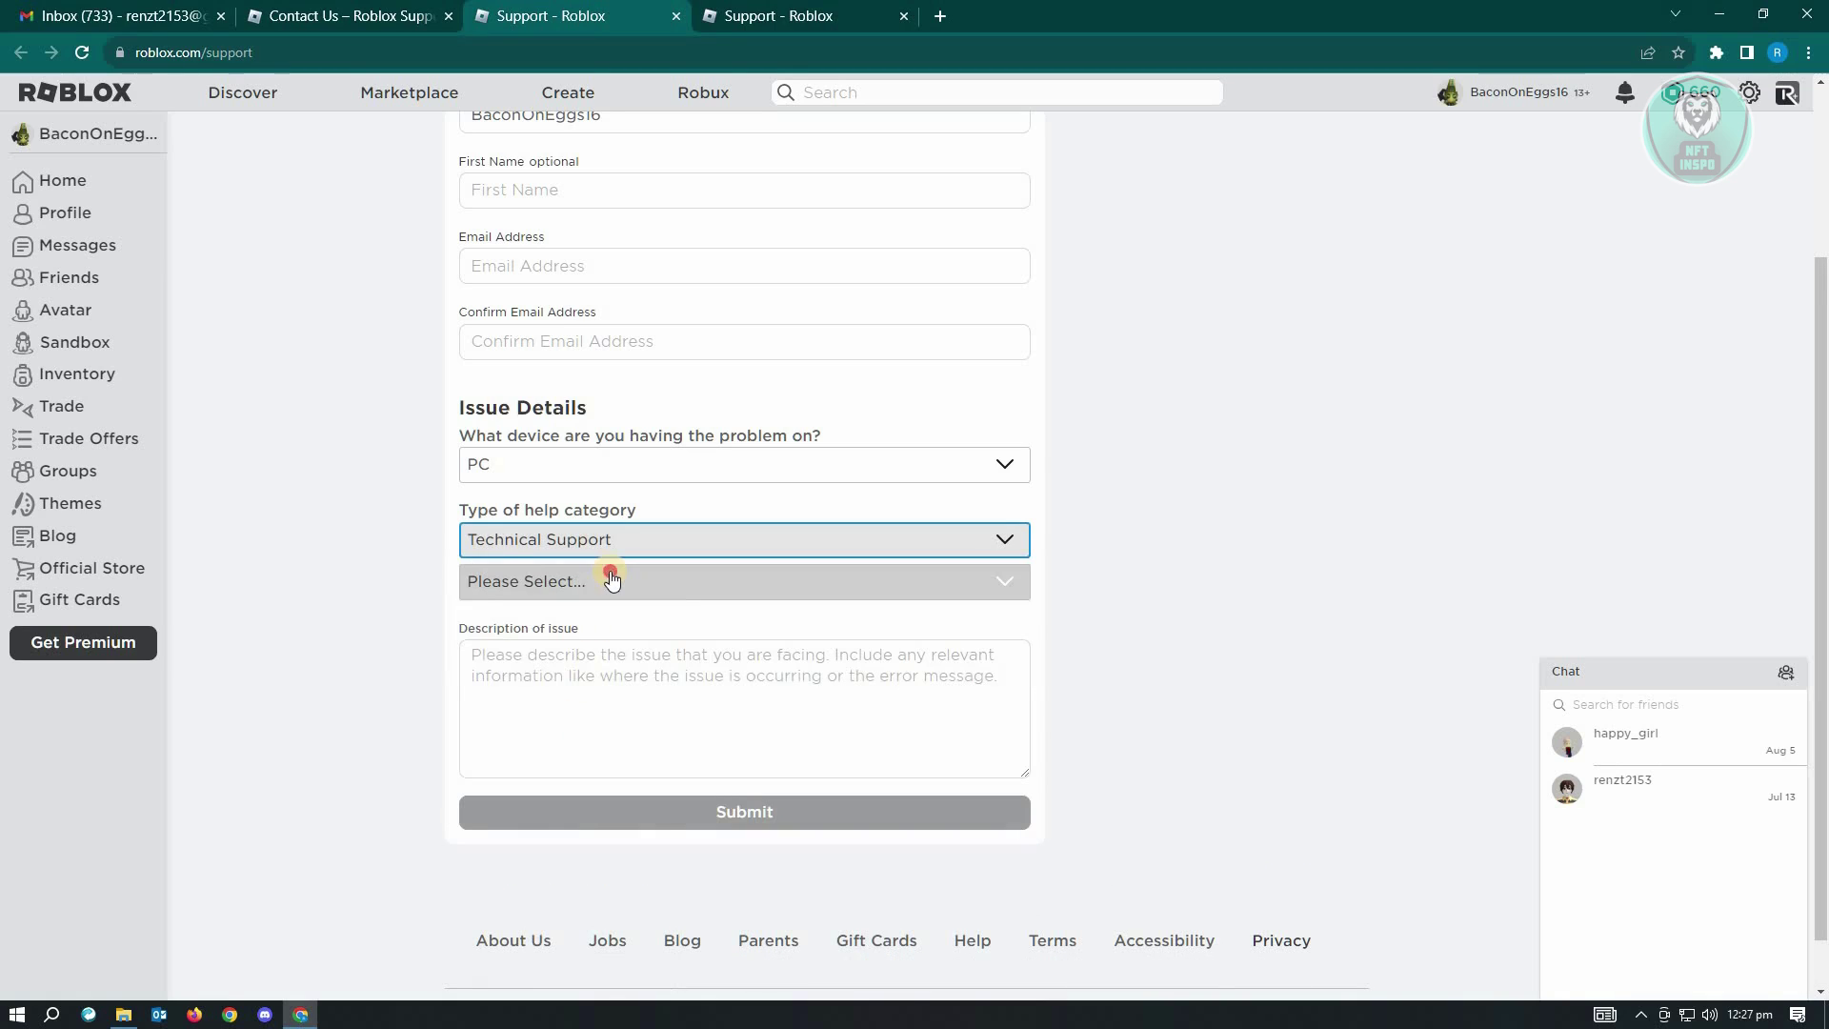
left_click(611, 579)
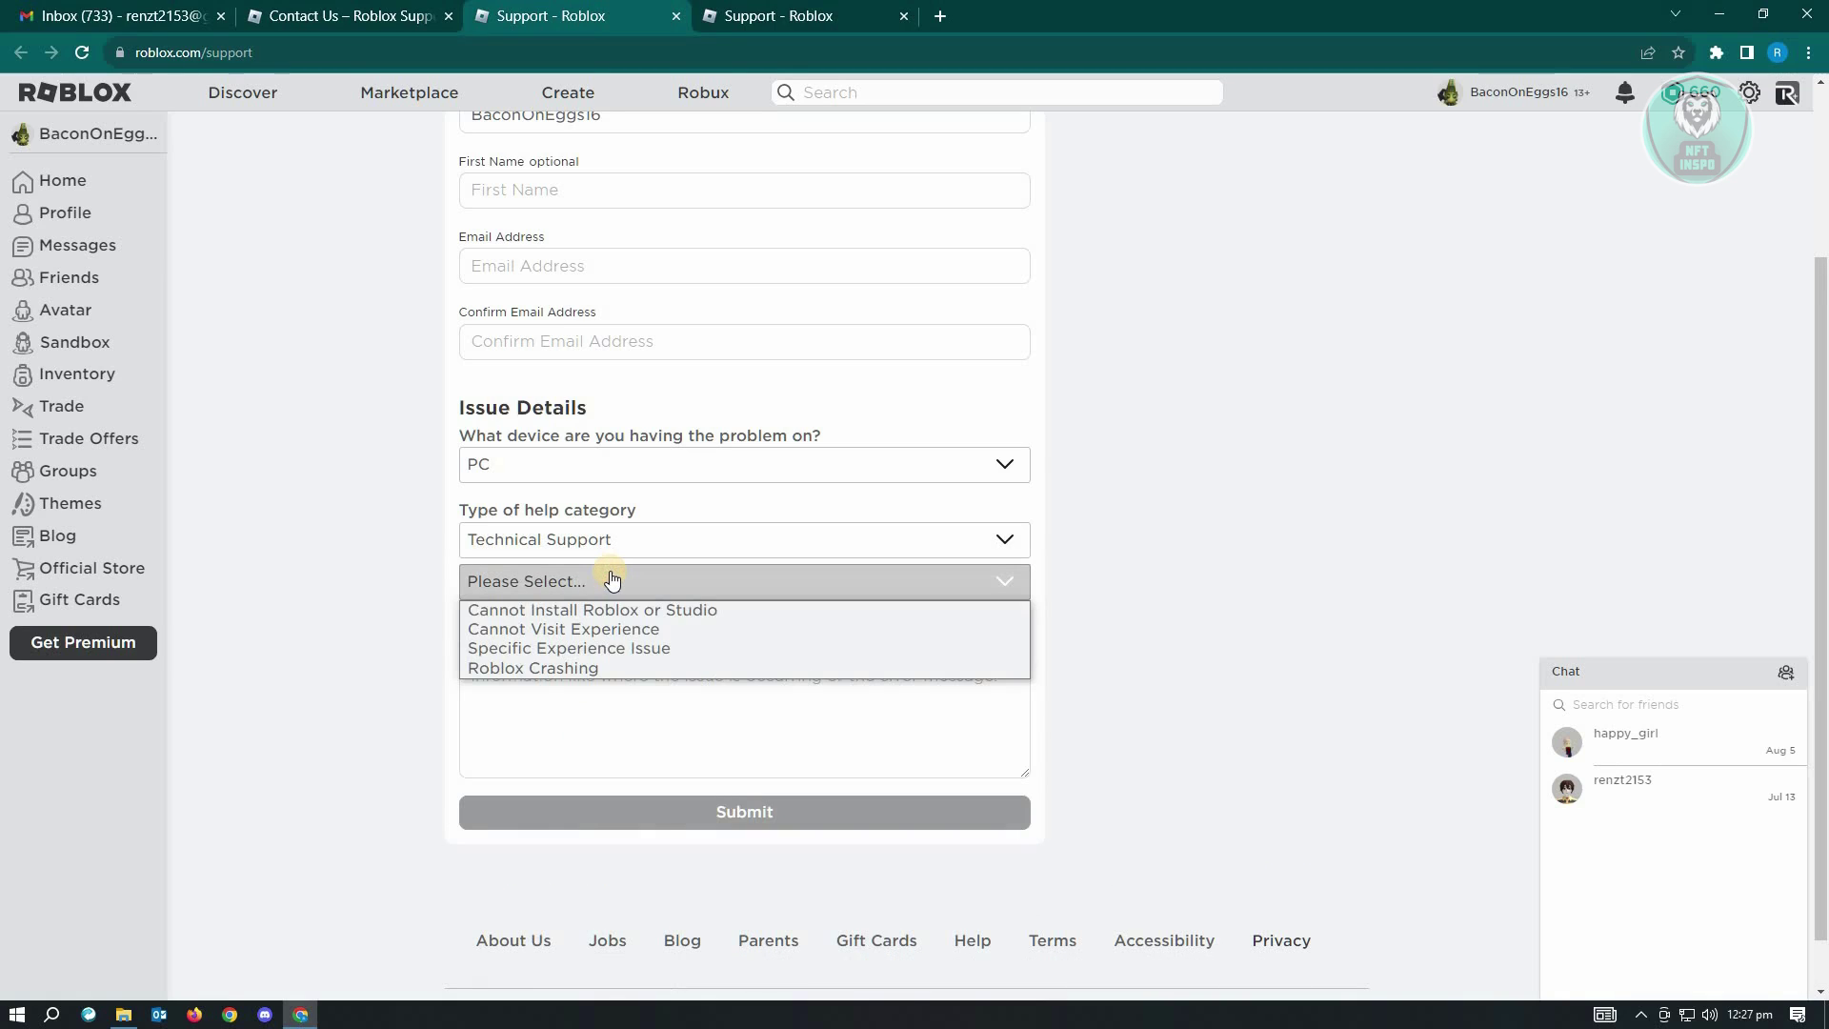
left_click(627, 650)
left_click(610, 664)
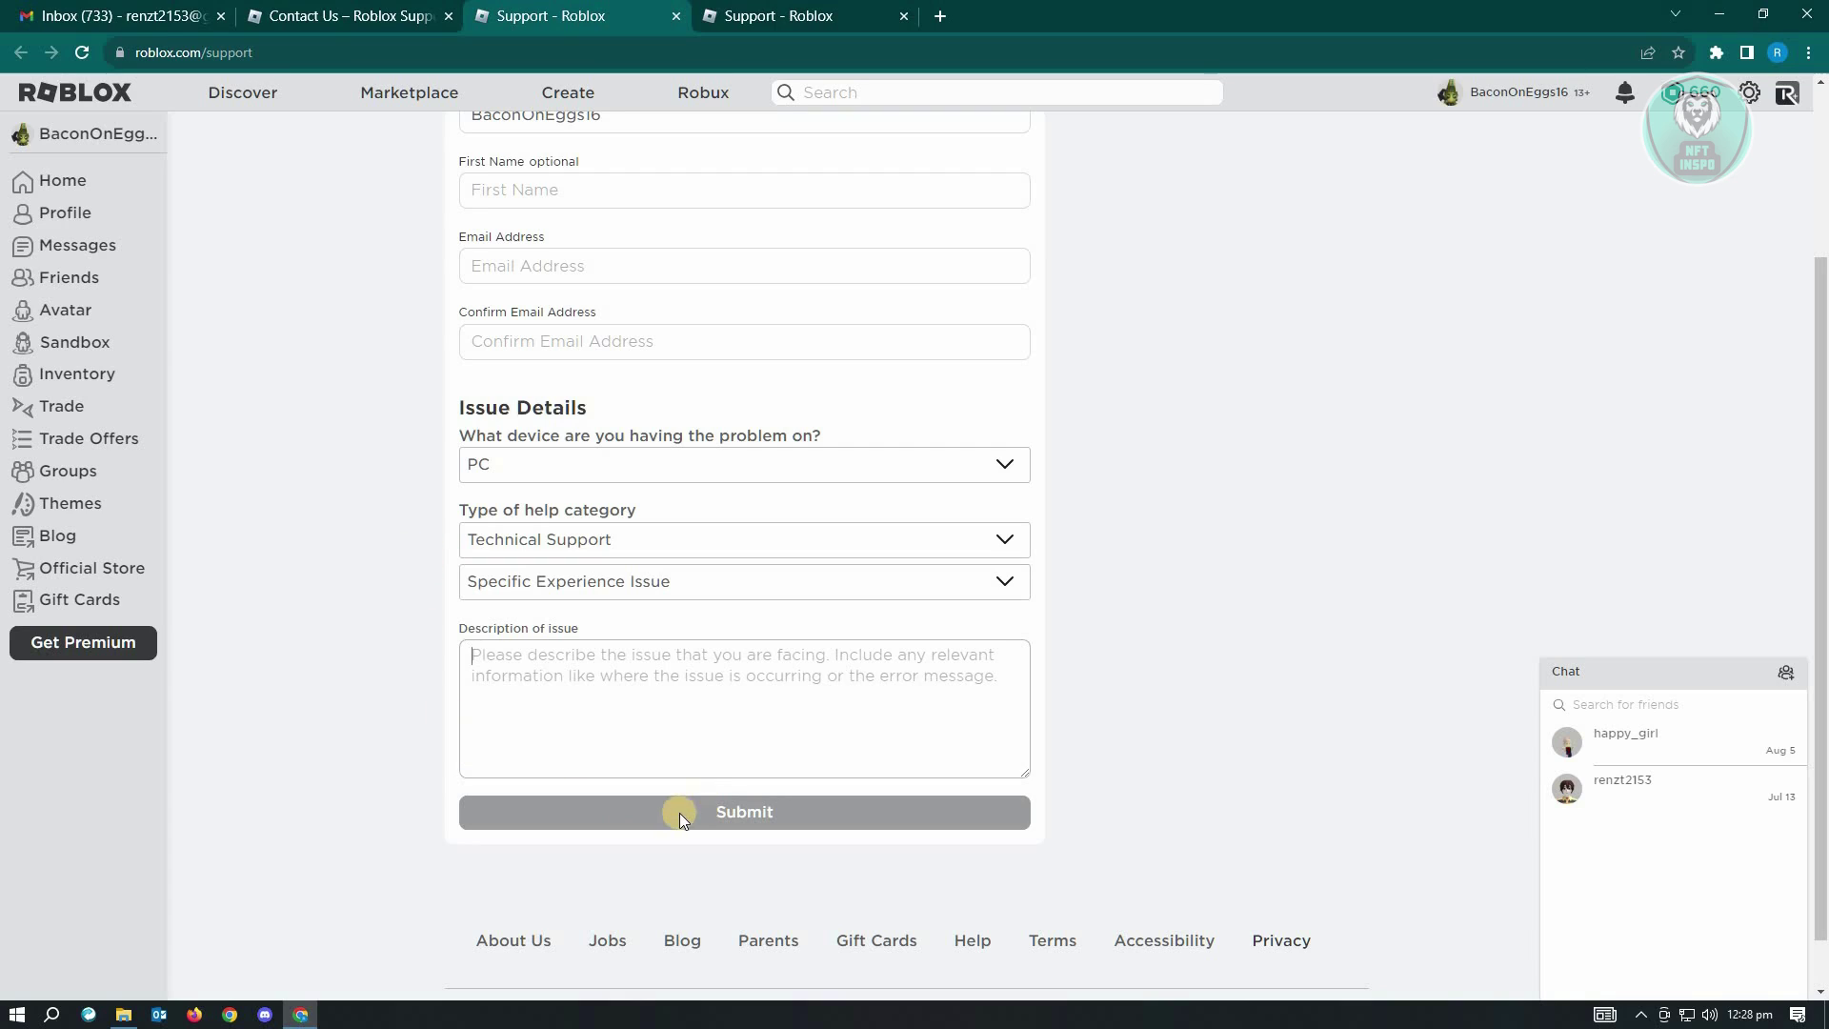
left_click(179, 8)
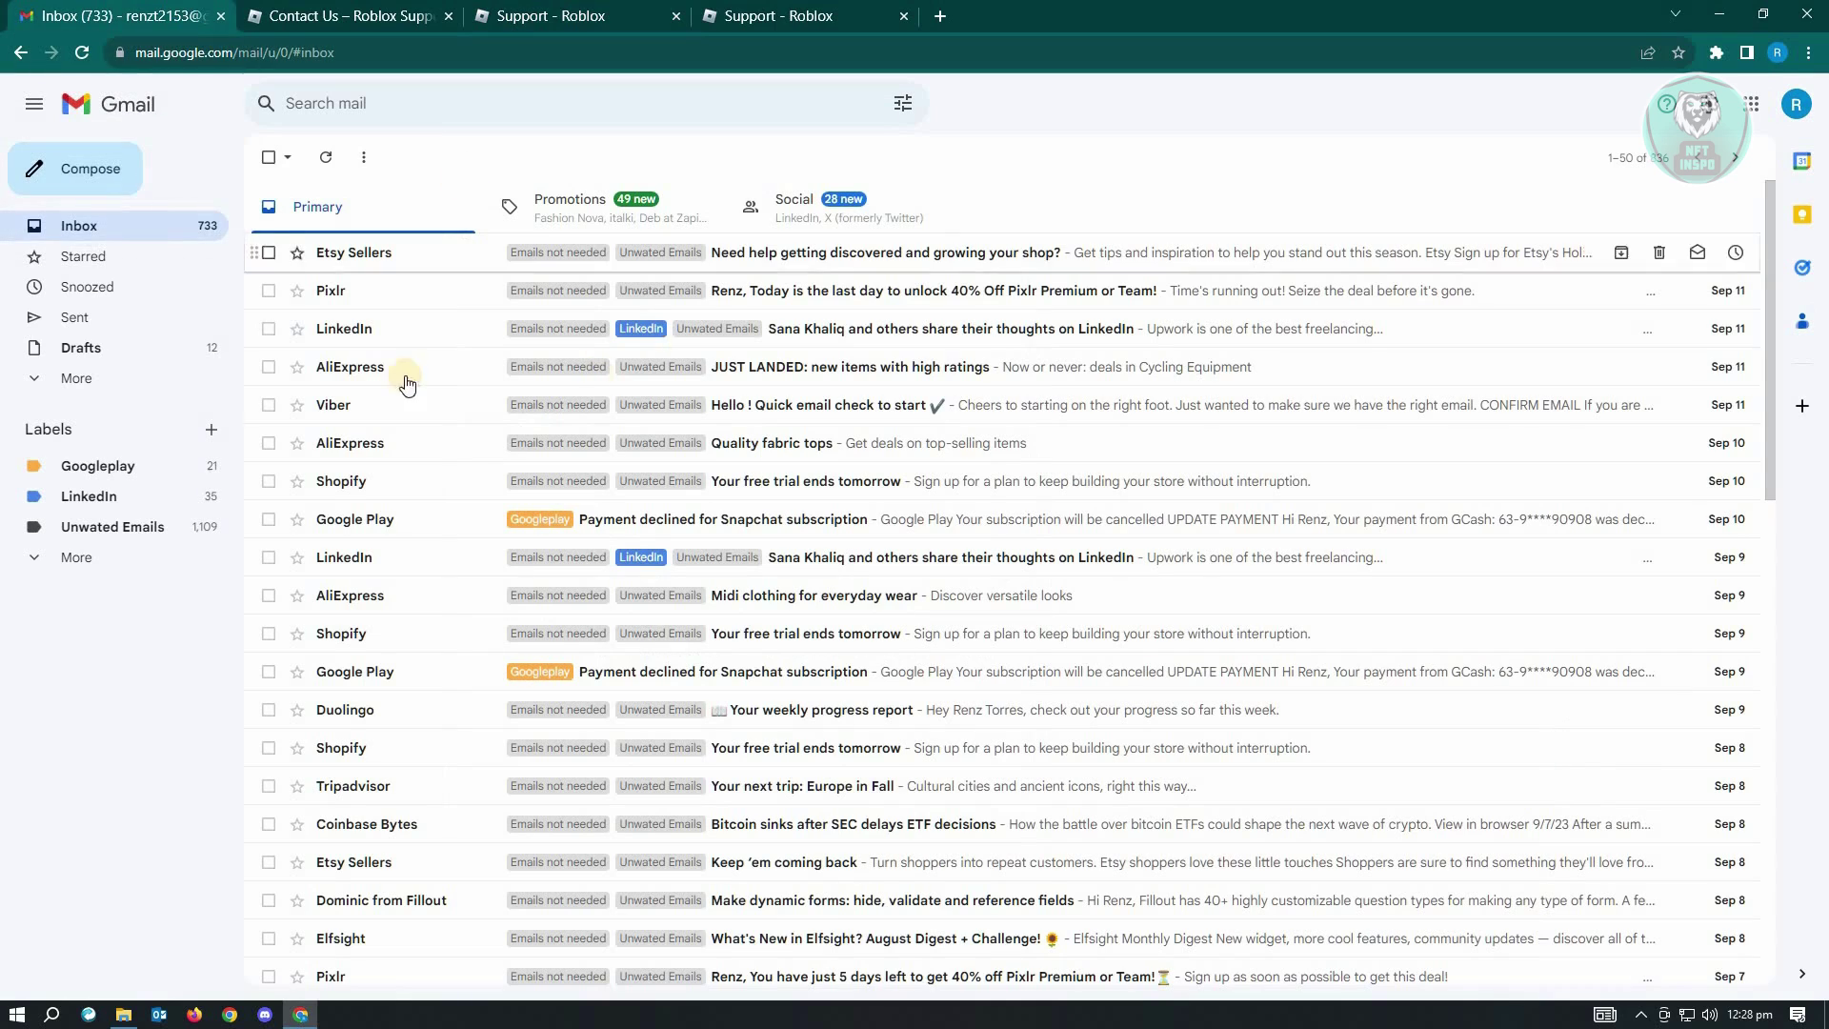
key("ctrl+3")
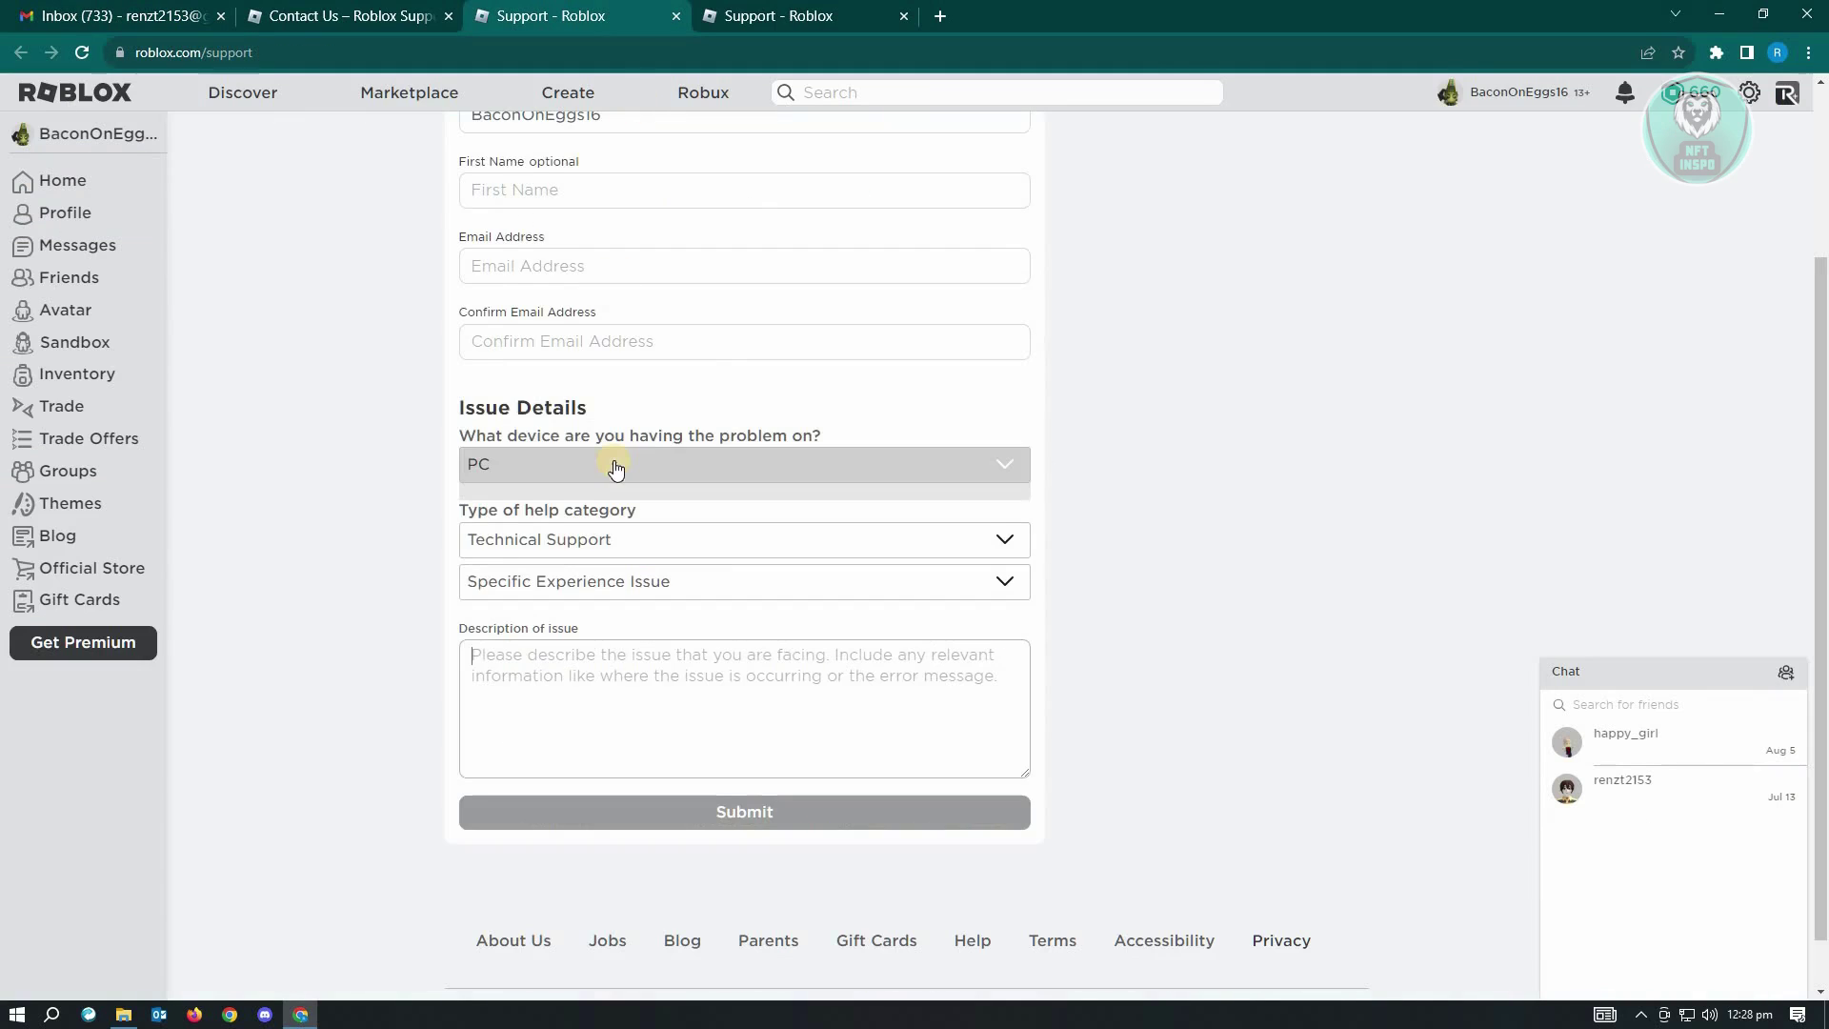
scroll(523, 511, "up", 2)
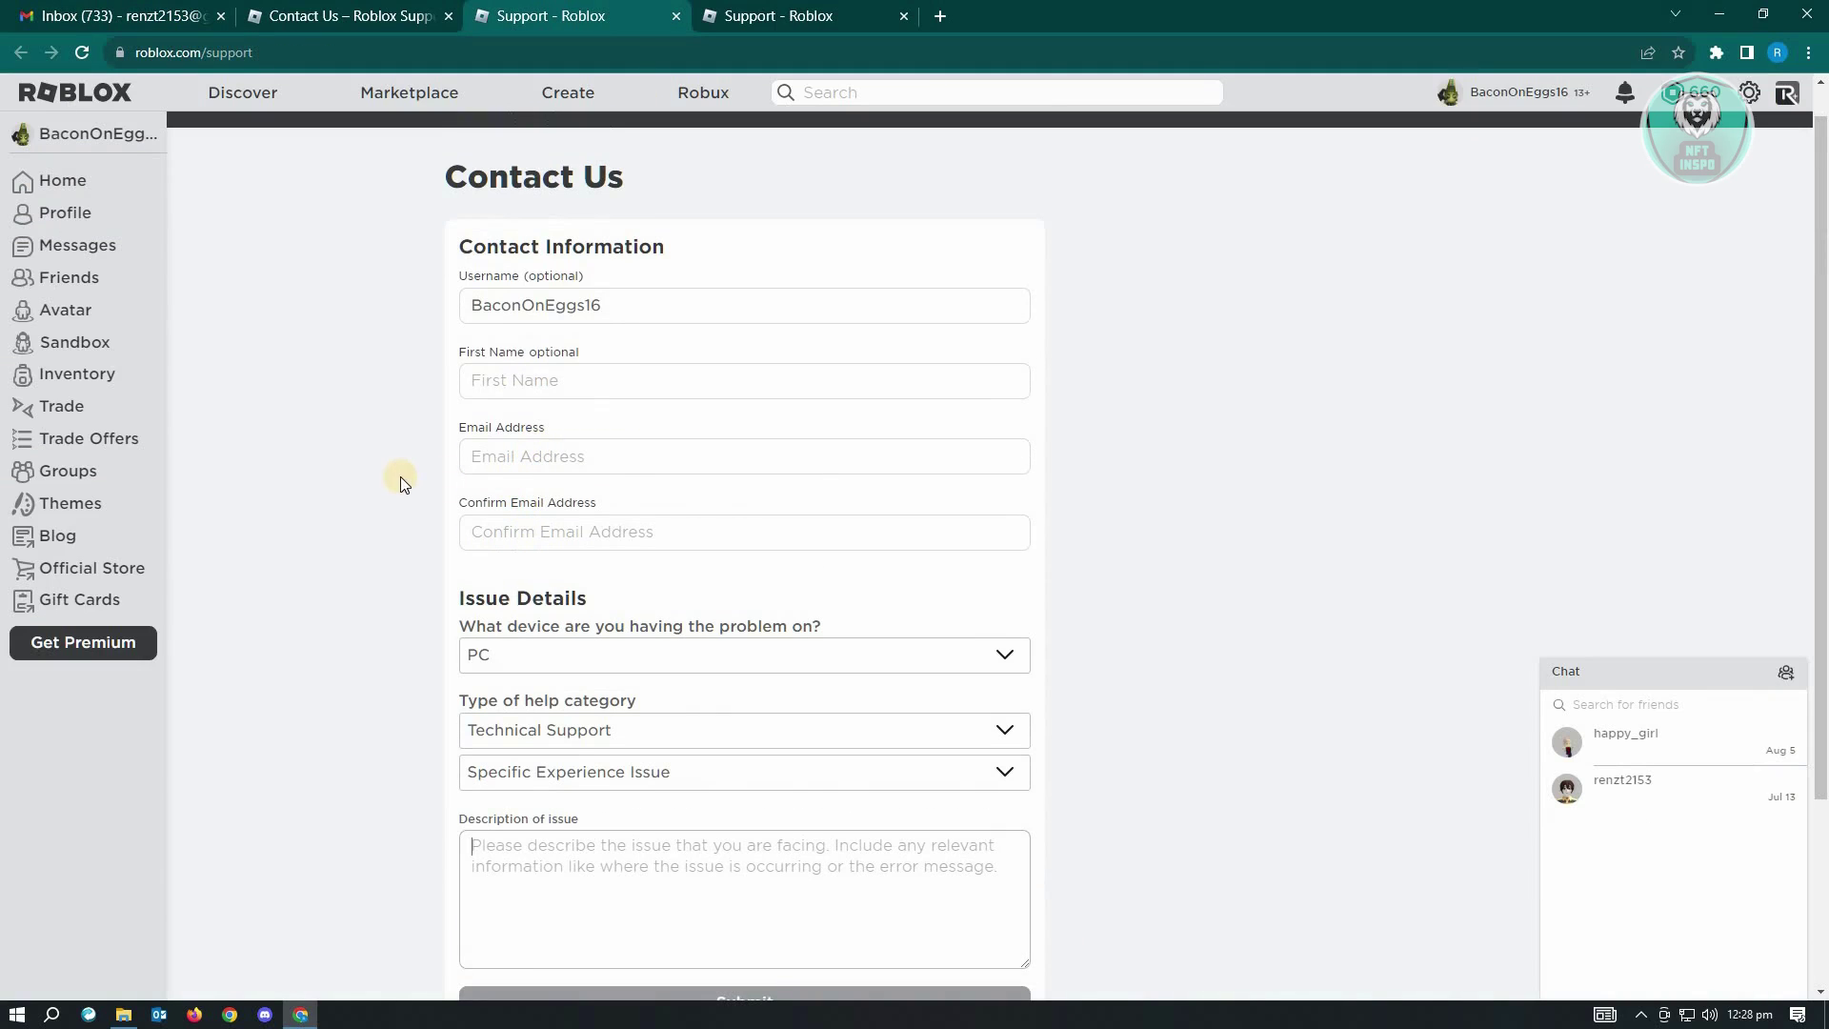
scroll(293, 677, "down", 3)
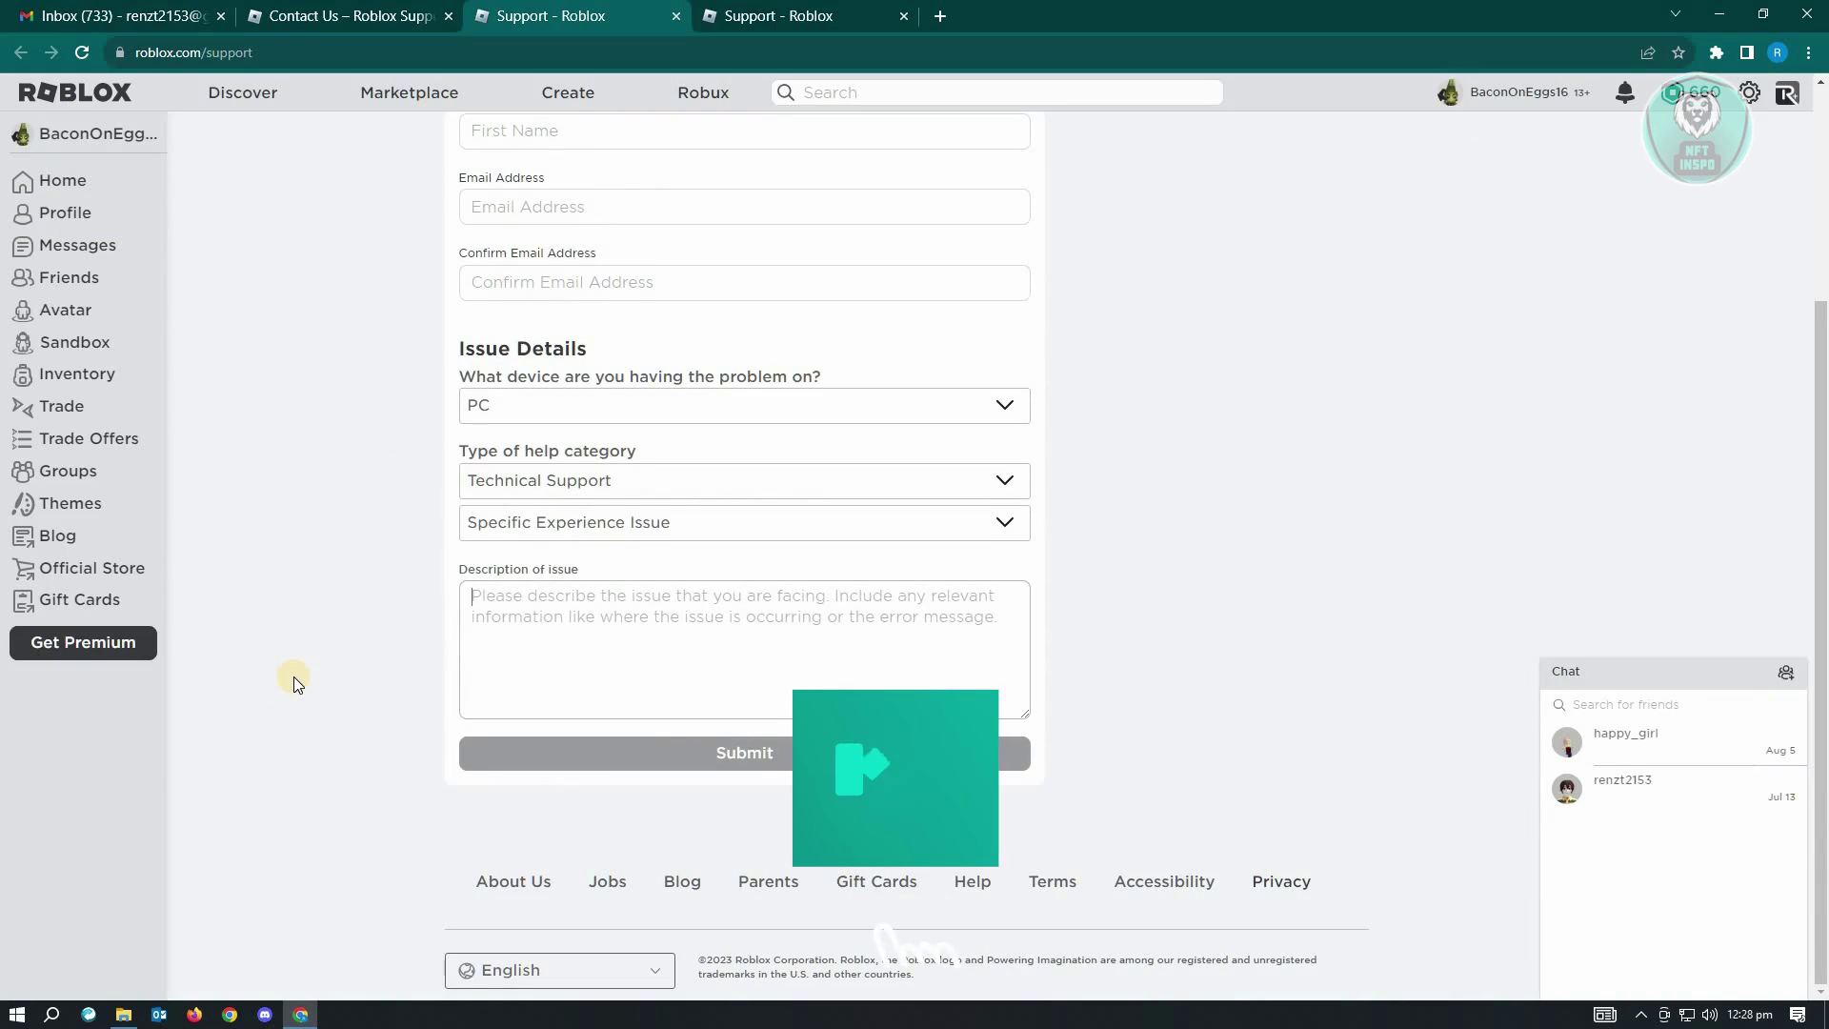